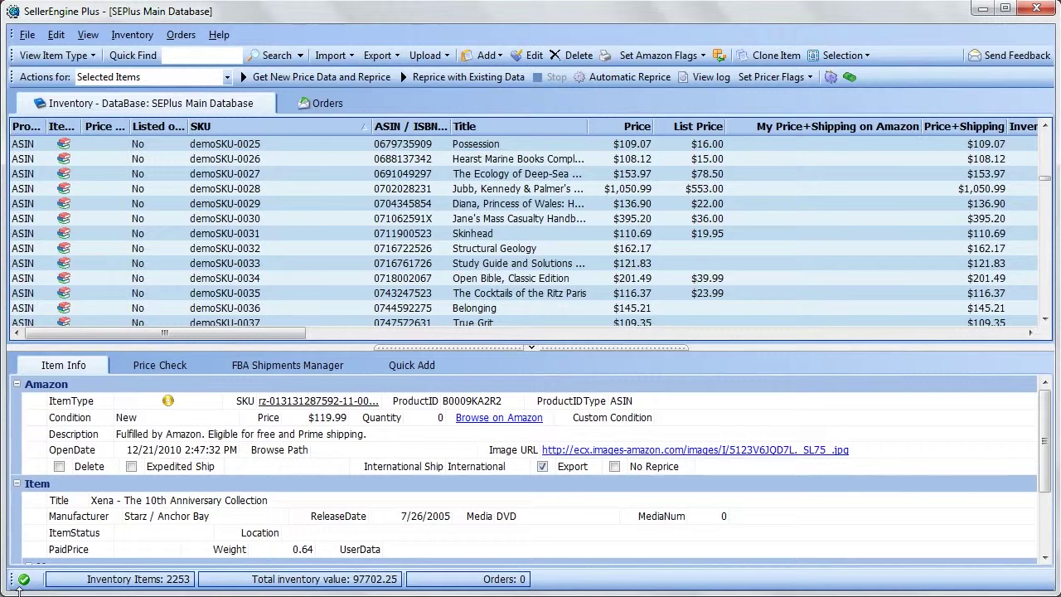
Launch the Reprice Rules Wizard from the Inventory menu and move past its introduction.
click(121, 36)
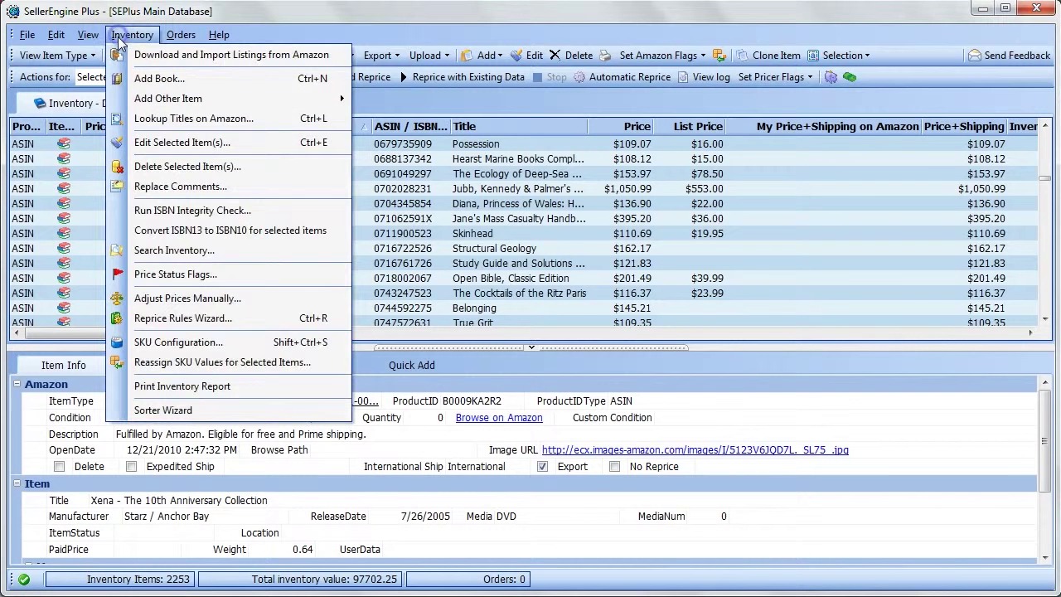
click(154, 320)
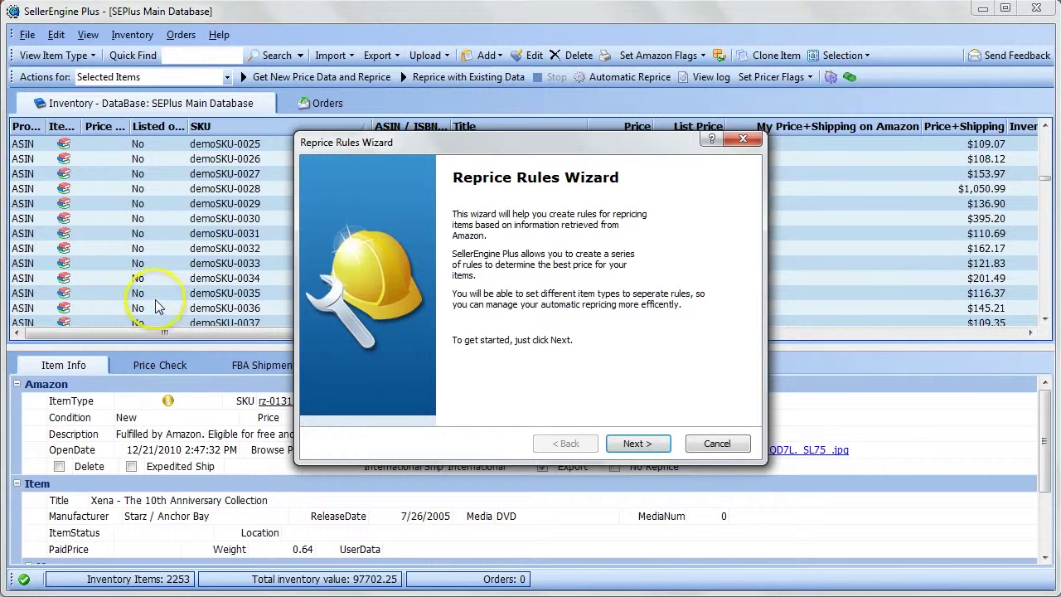
click(633, 447)
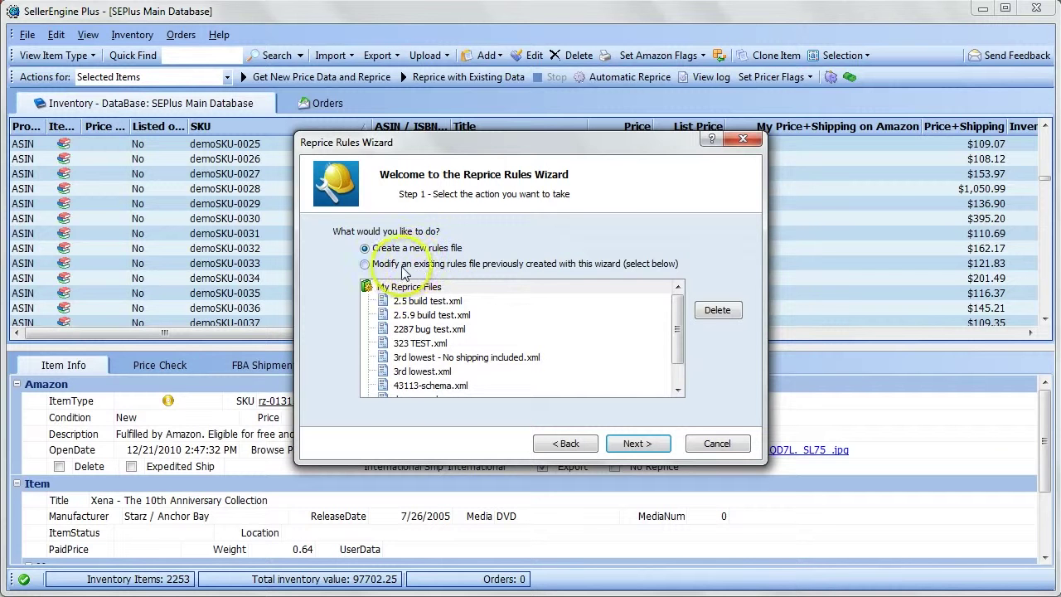
click(633, 445)
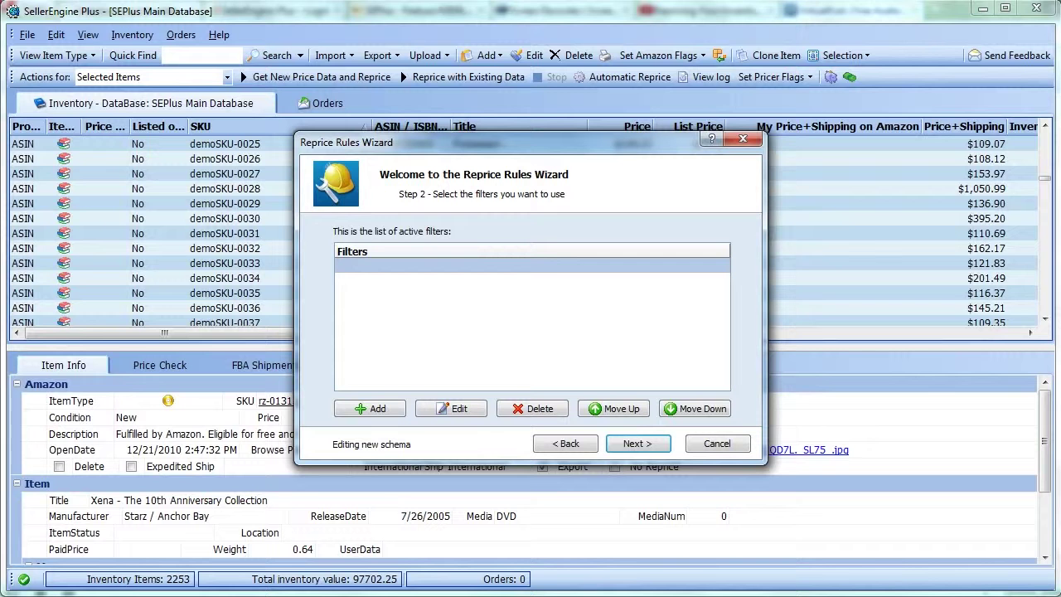
click(378, 439)
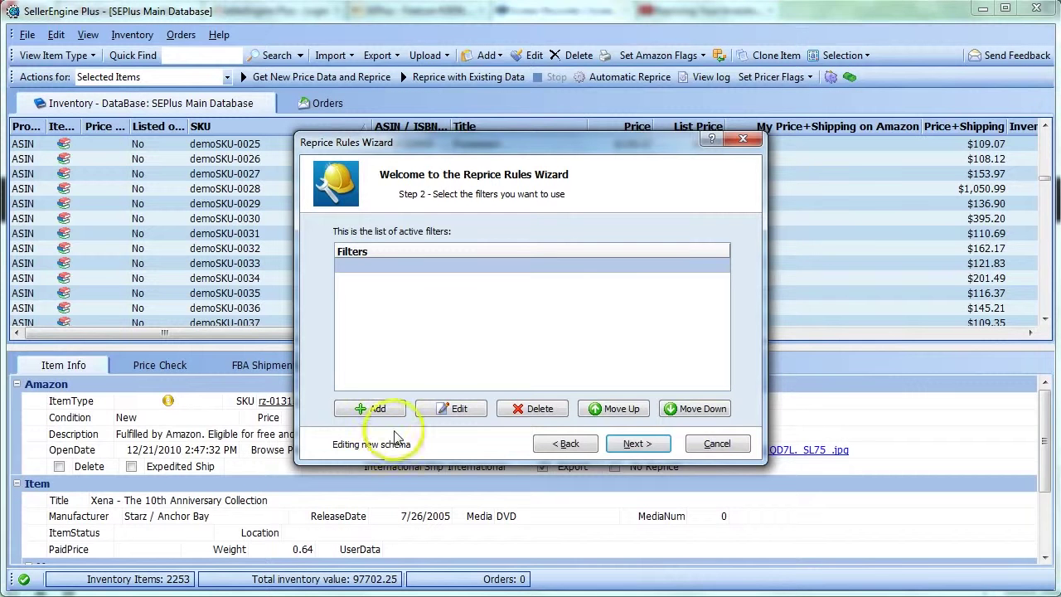
Add an 'Only keep buckets that are in a specified condition' filter with condition Same.
click(381, 411)
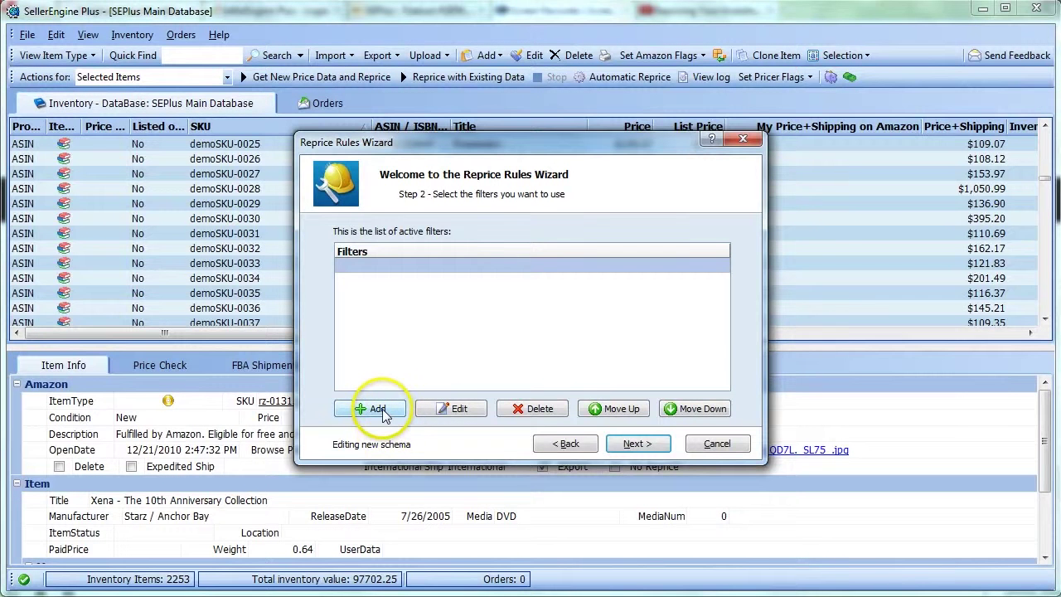
click(445, 253)
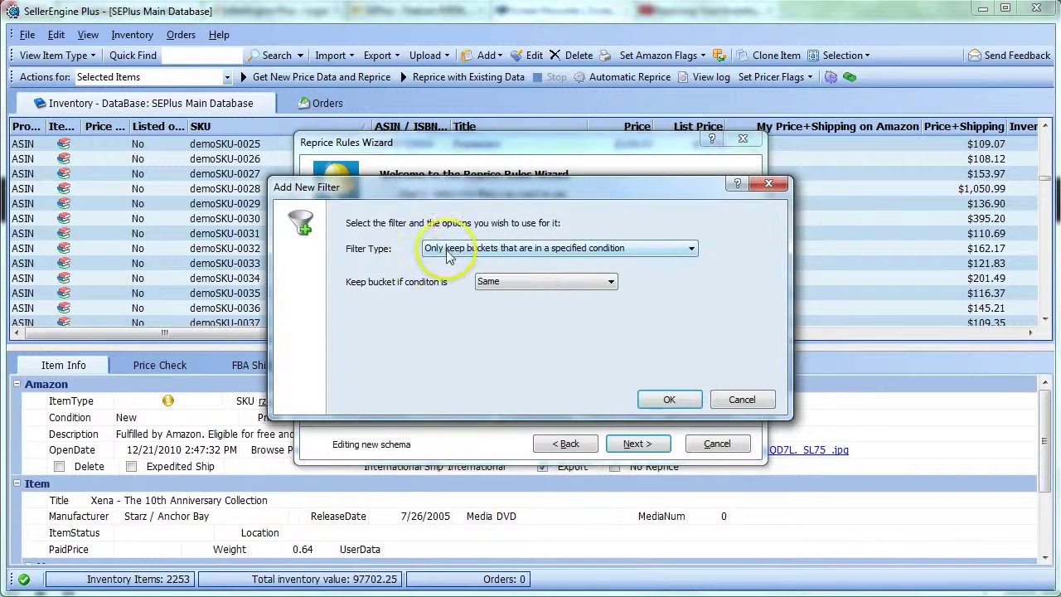
drag(452, 274, 476, 328)
scroll(476, 328, up, 2)
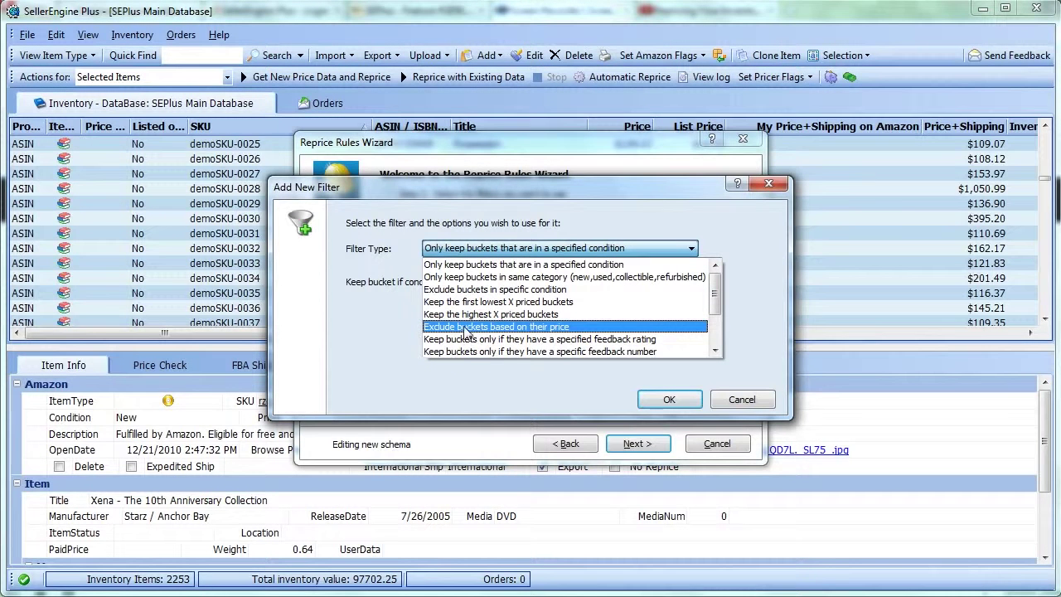
drag(469, 333, 458, 265)
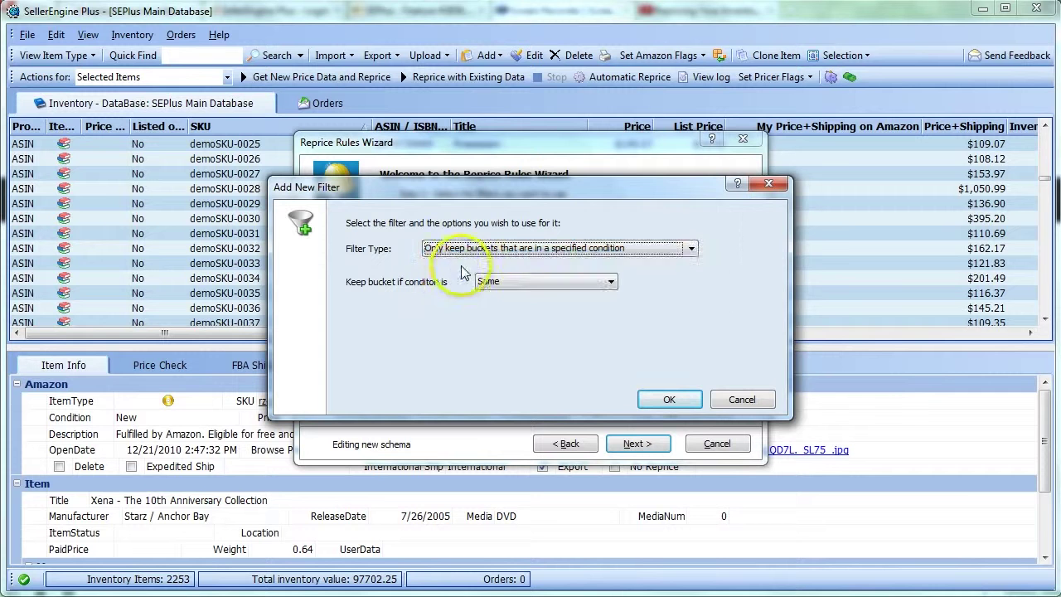
click(500, 290)
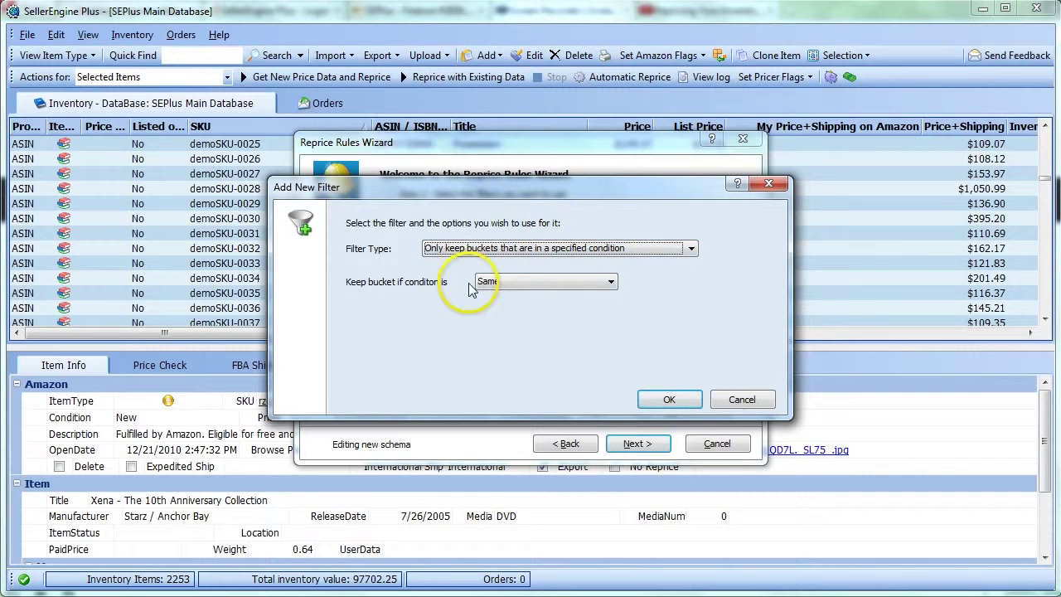
click(481, 282)
click(497, 281)
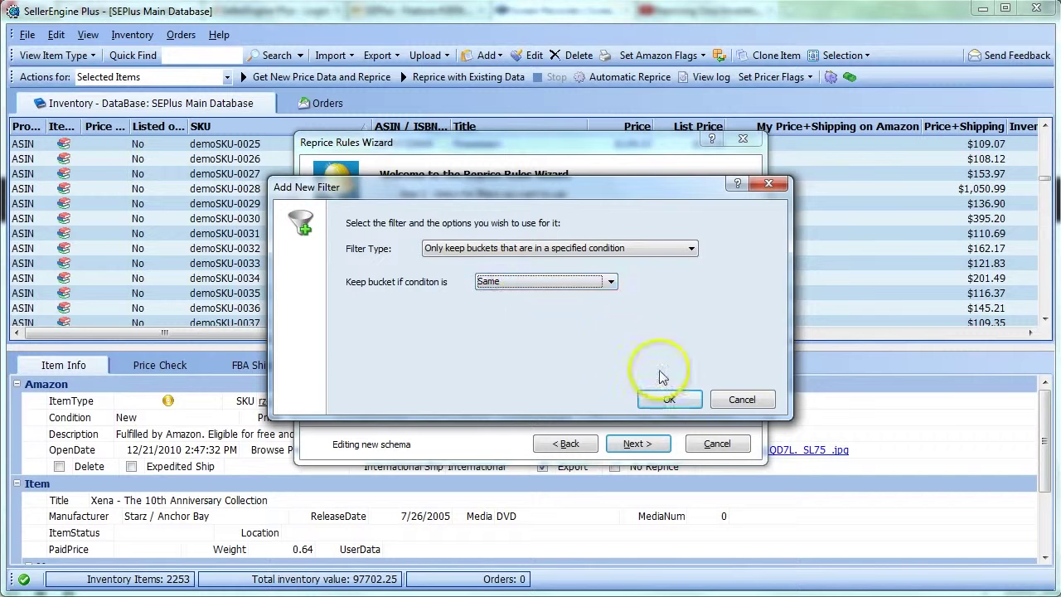
click(669, 398)
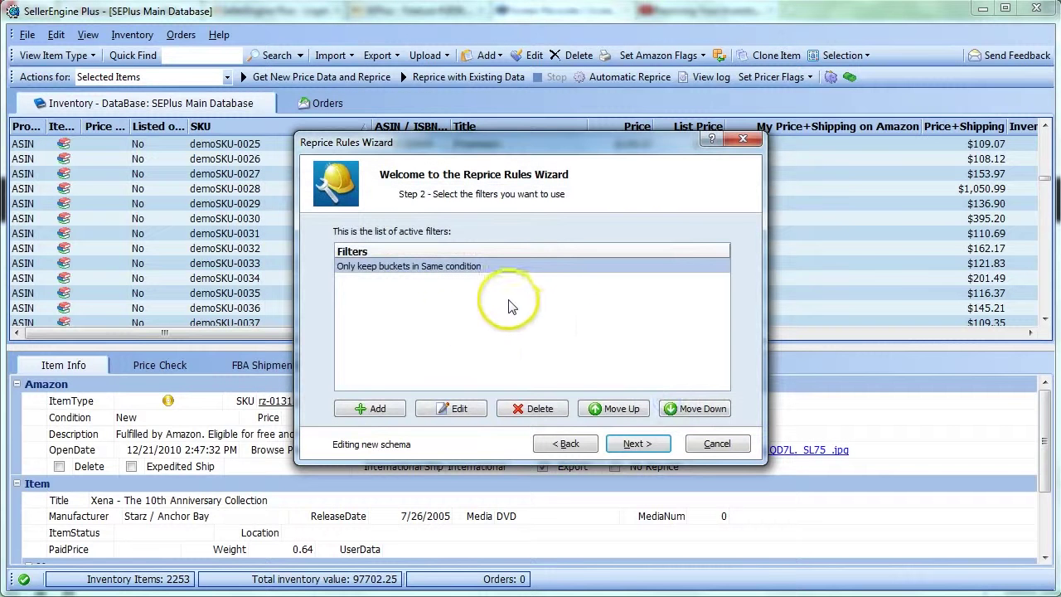
Add a feedback-rating filter keeping 98-100% and 95-97% buckets, excluding Just launched.
click(364, 410)
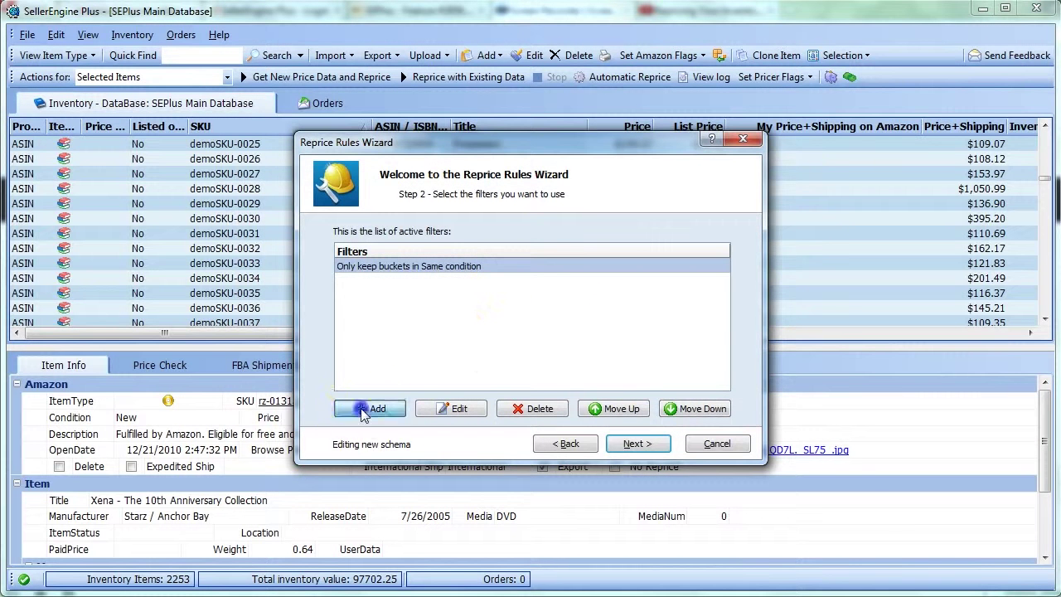
click(483, 248)
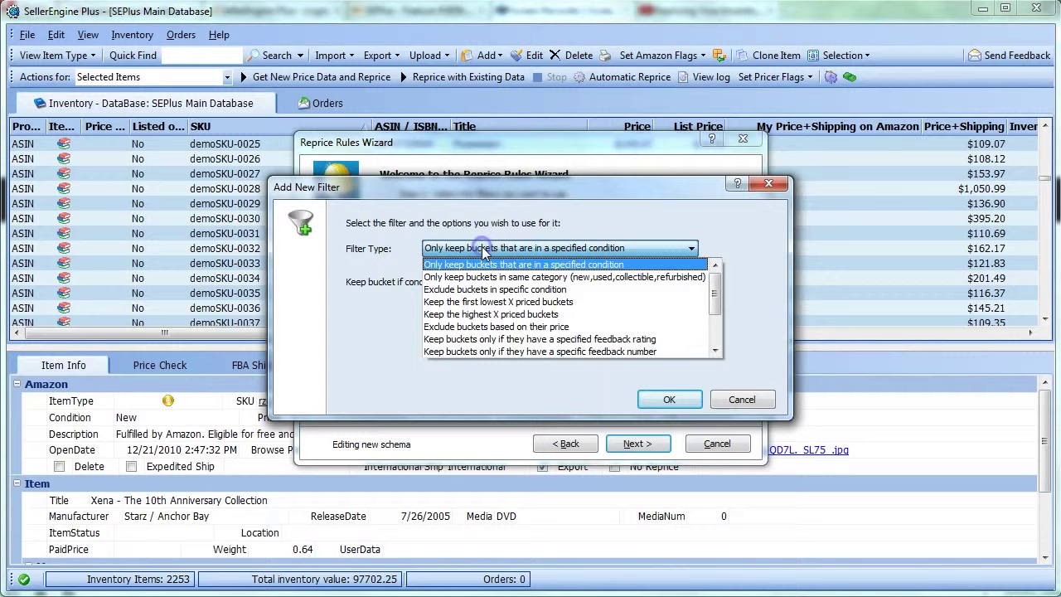
scroll(487, 264, down, 2)
scroll(490, 268, up, 2)
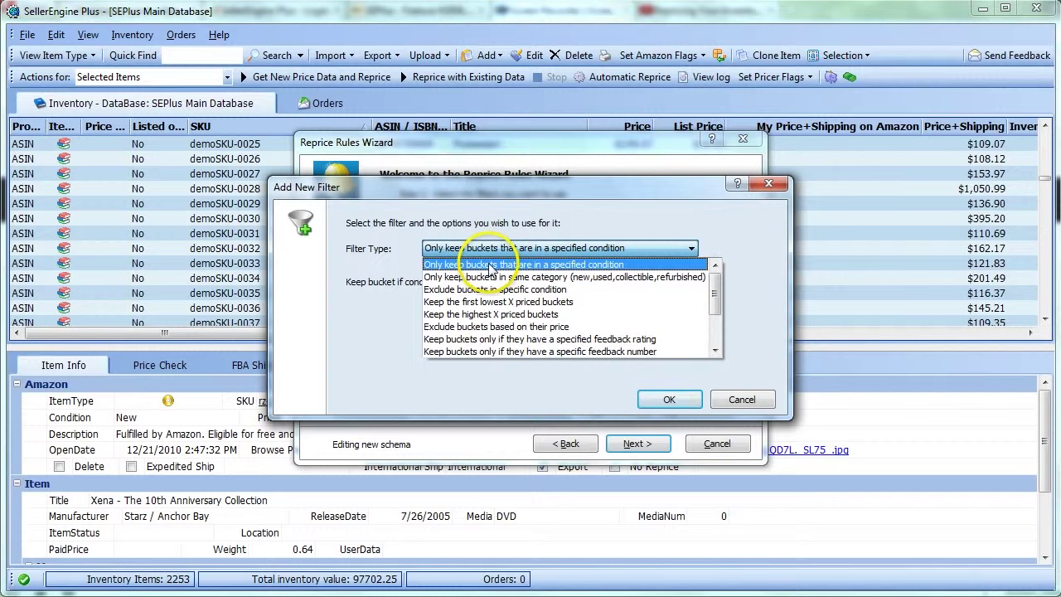
click(460, 341)
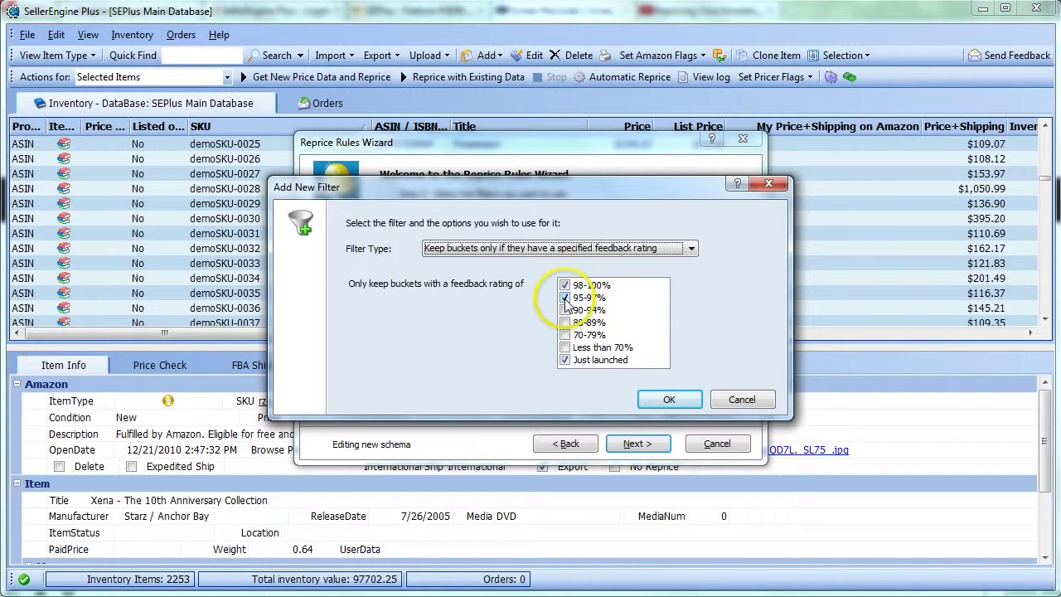
click(565, 361)
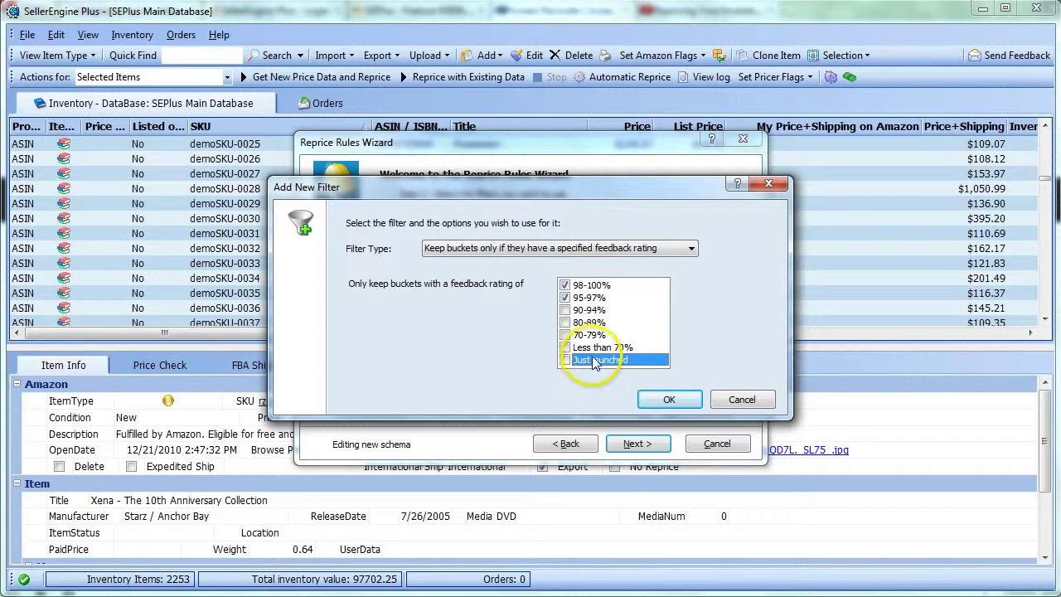
click(665, 400)
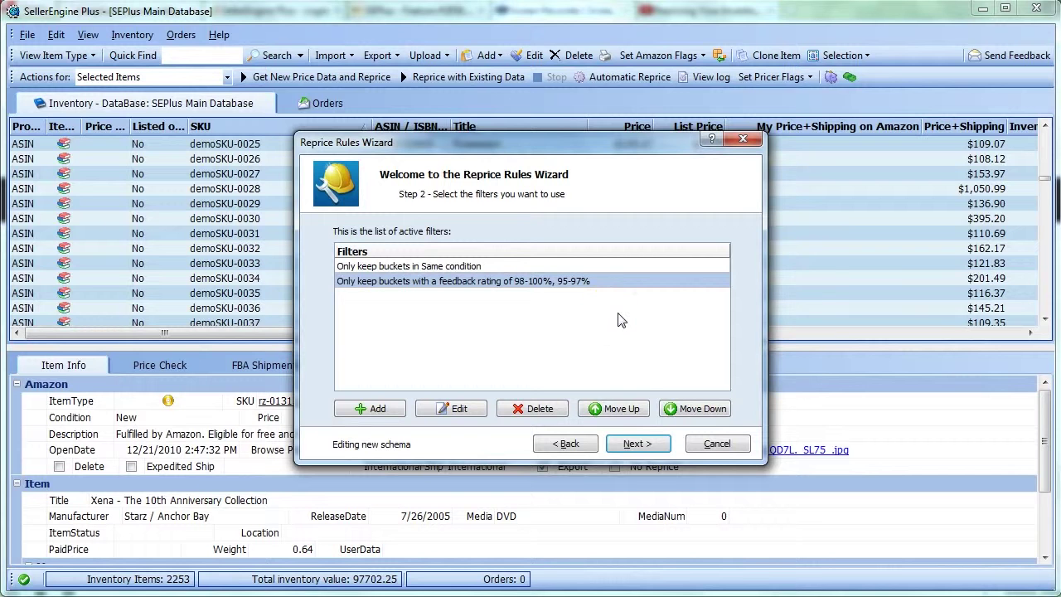
Rank the feedback filter above Same condition and continue to the minimum-price limits step.
click(623, 322)
click(622, 410)
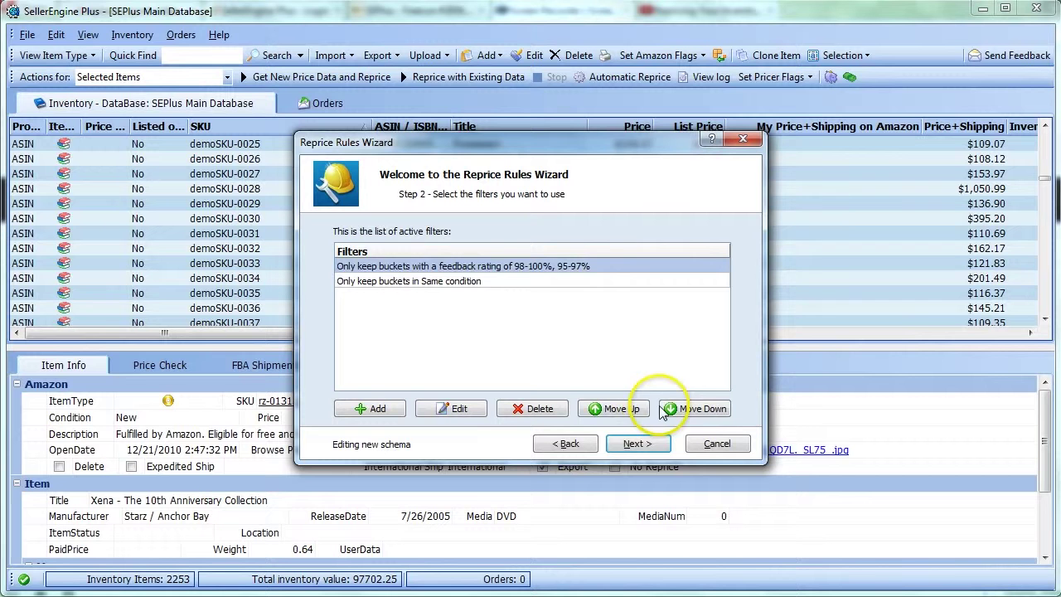
click(667, 410)
click(630, 410)
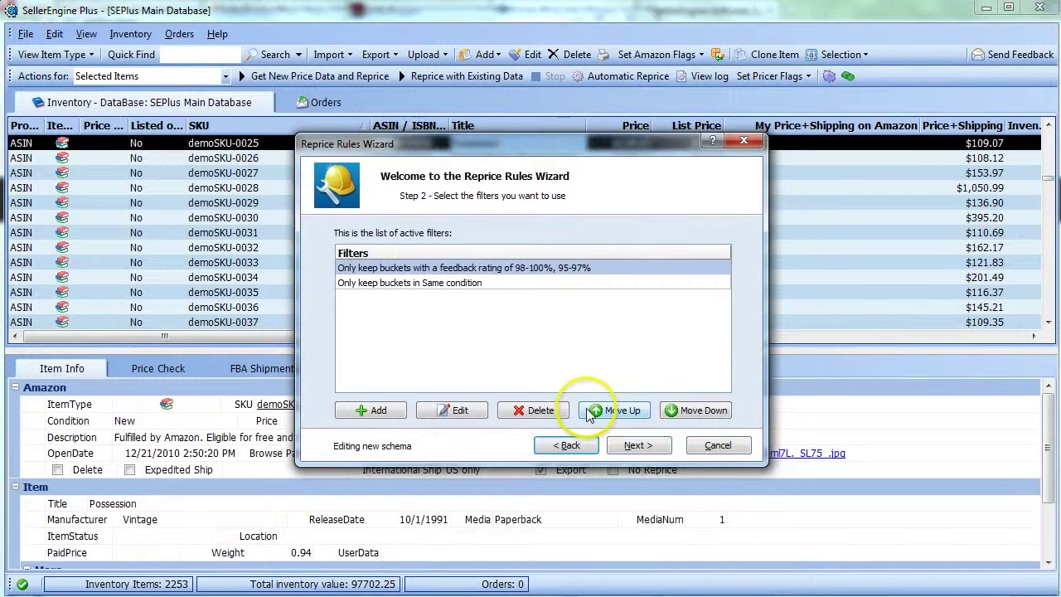
click(639, 445)
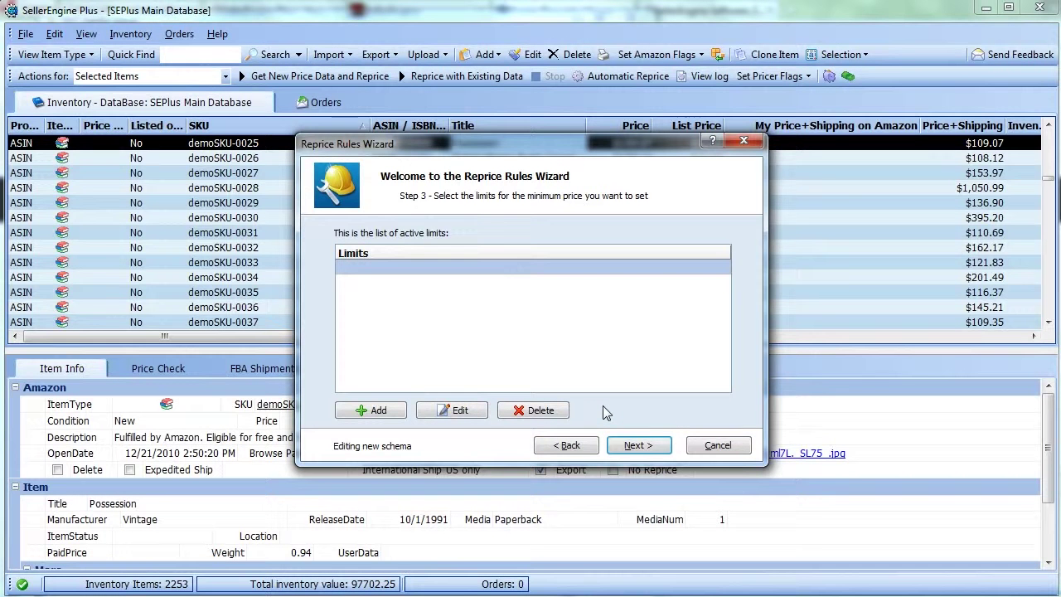
Add a lower limit: Higher than My Paid Price by 20 Percent.
click(571, 365)
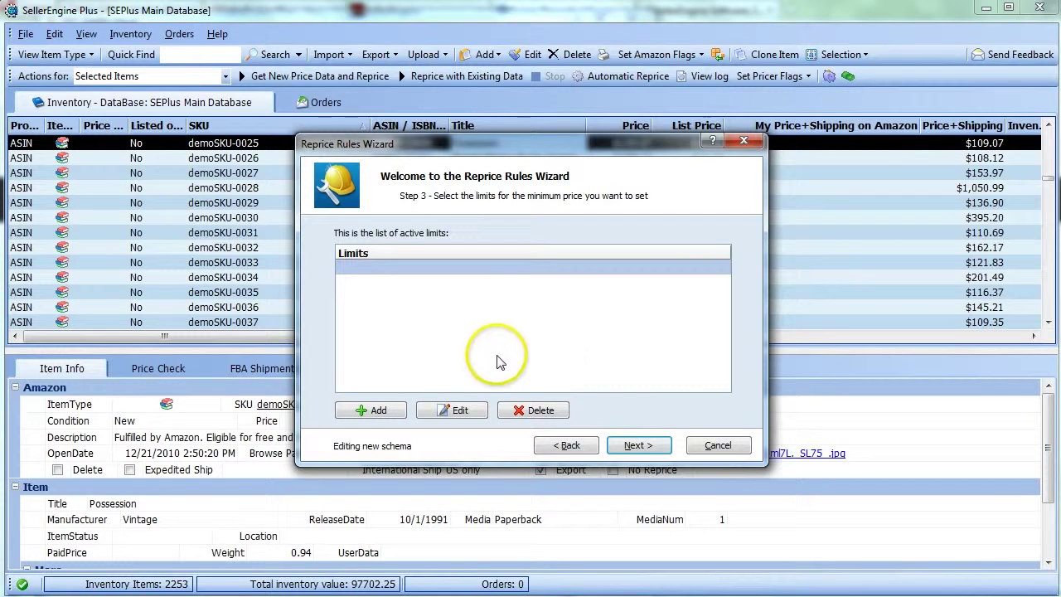
click(370, 409)
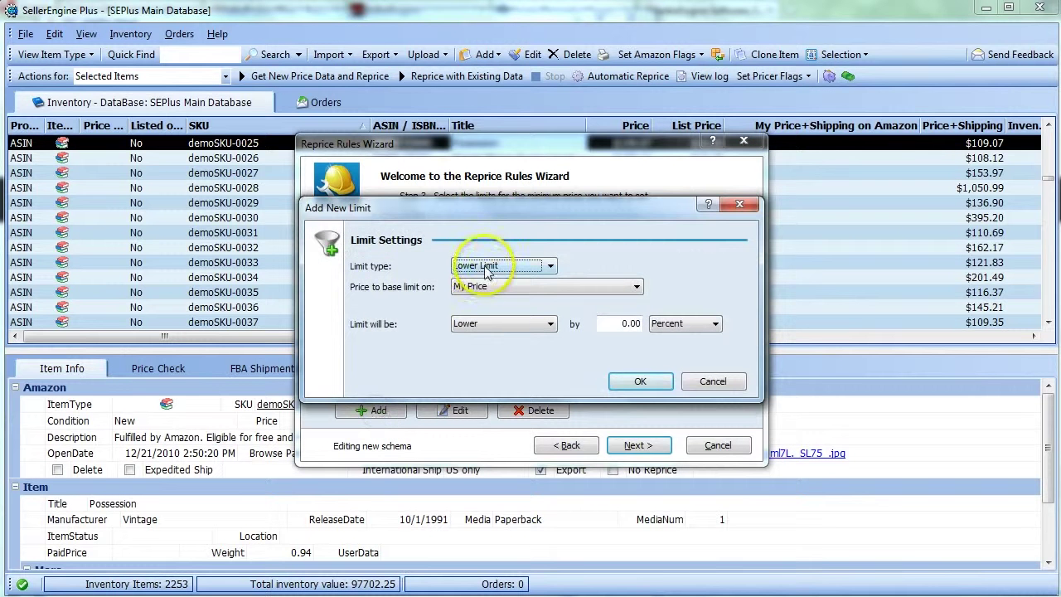
click(479, 286)
click(469, 316)
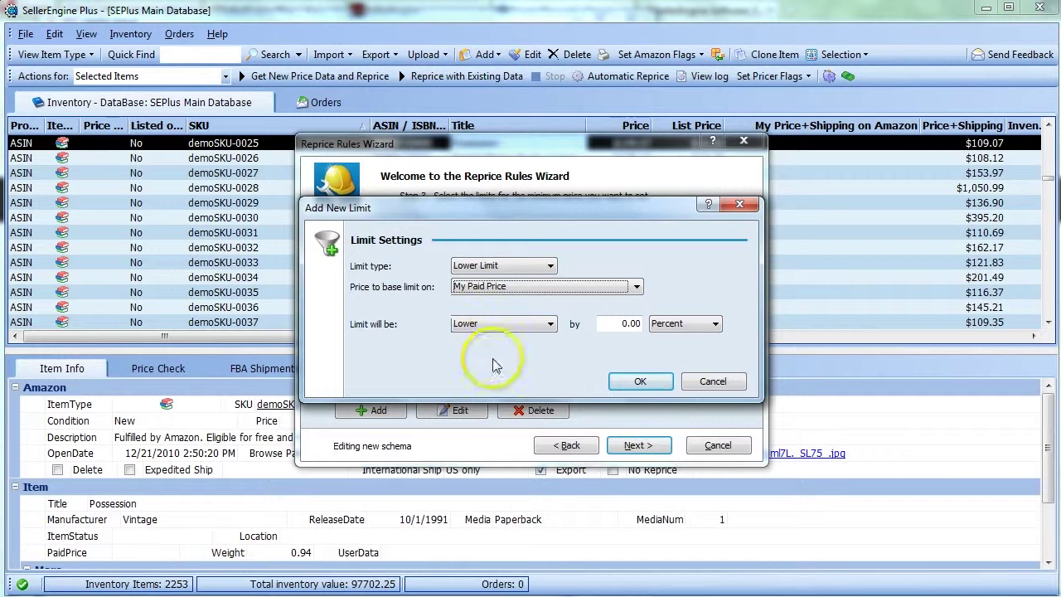
click(486, 325)
click(480, 350)
click(640, 323)
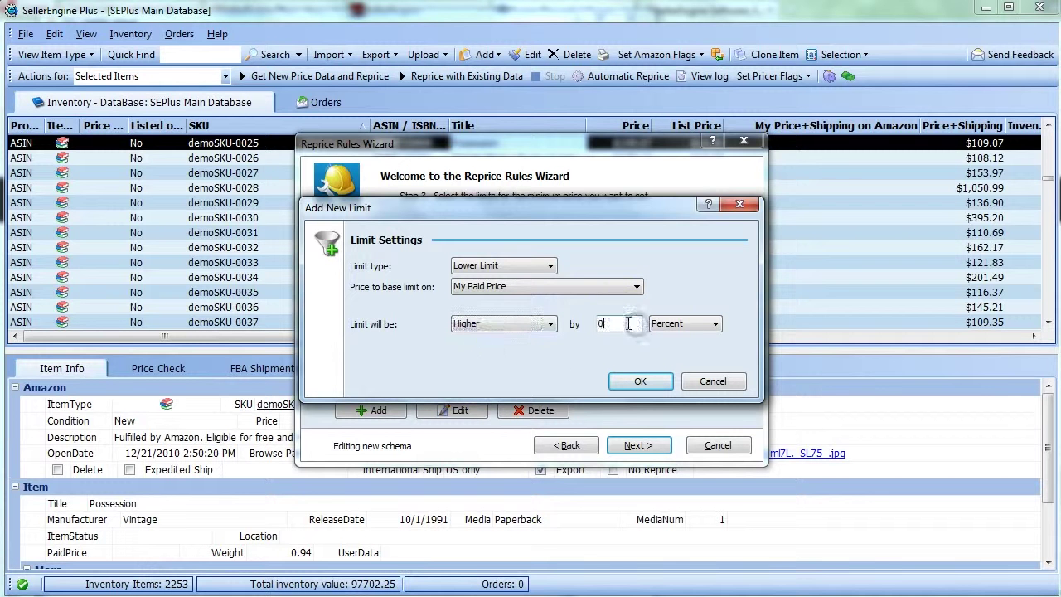
text(20)
click(627, 381)
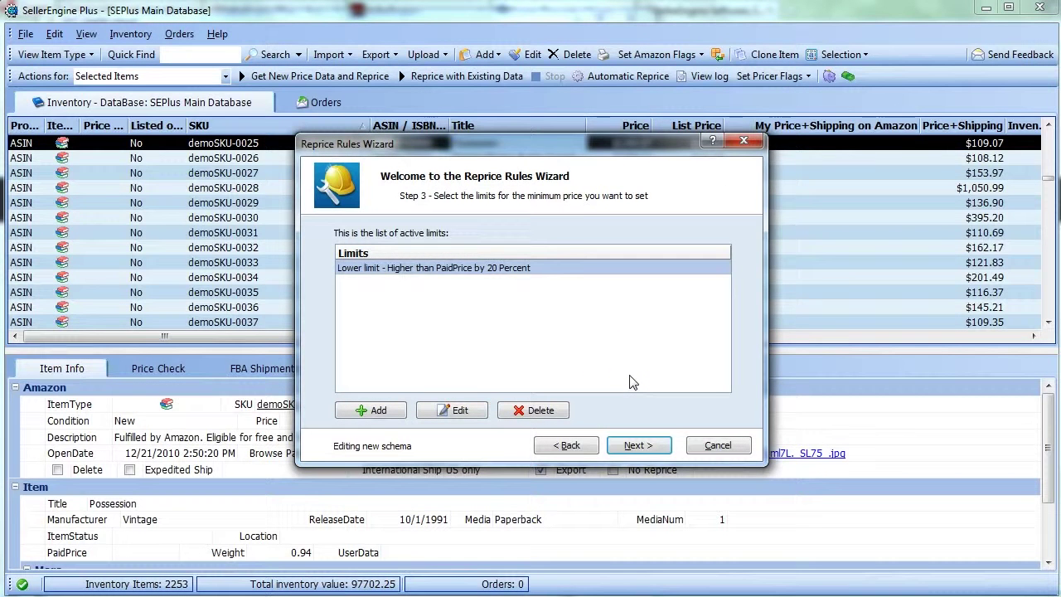
Add an Upper Limit equal to a Flat Amount of $200.00.
click(597, 324)
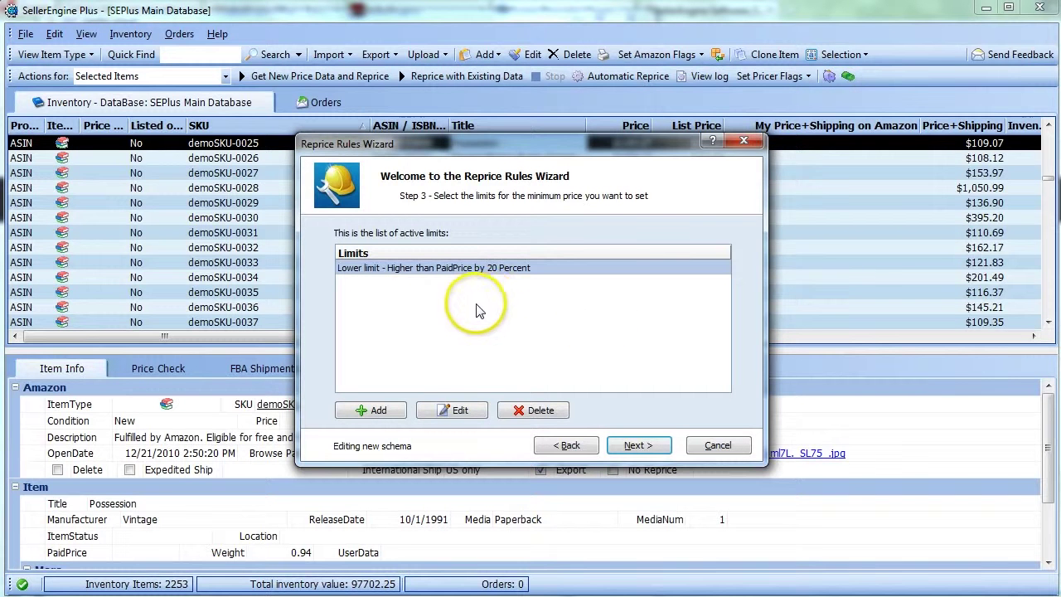
click(363, 411)
click(473, 266)
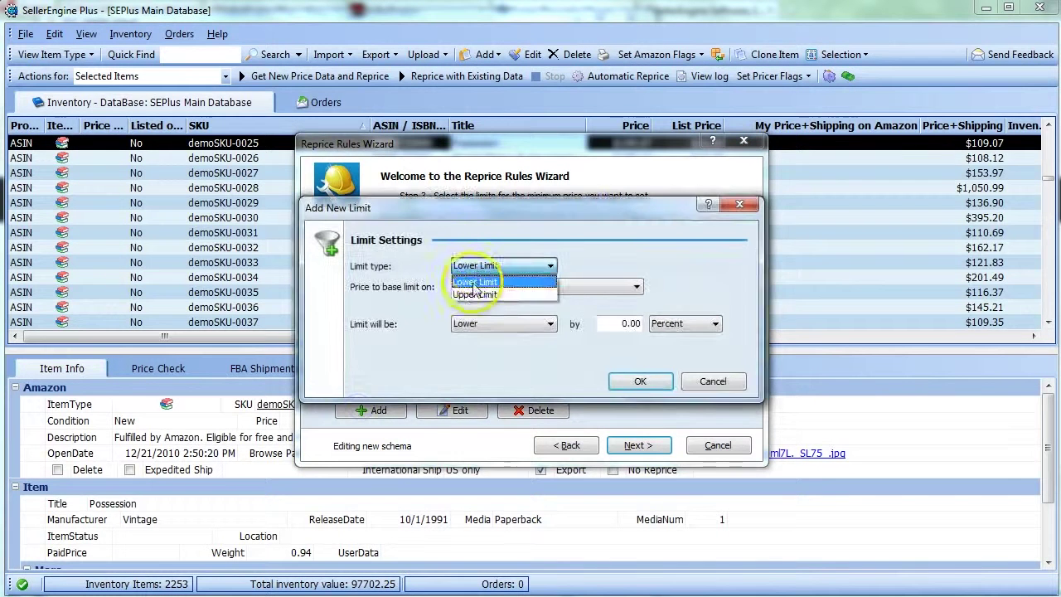
click(473, 290)
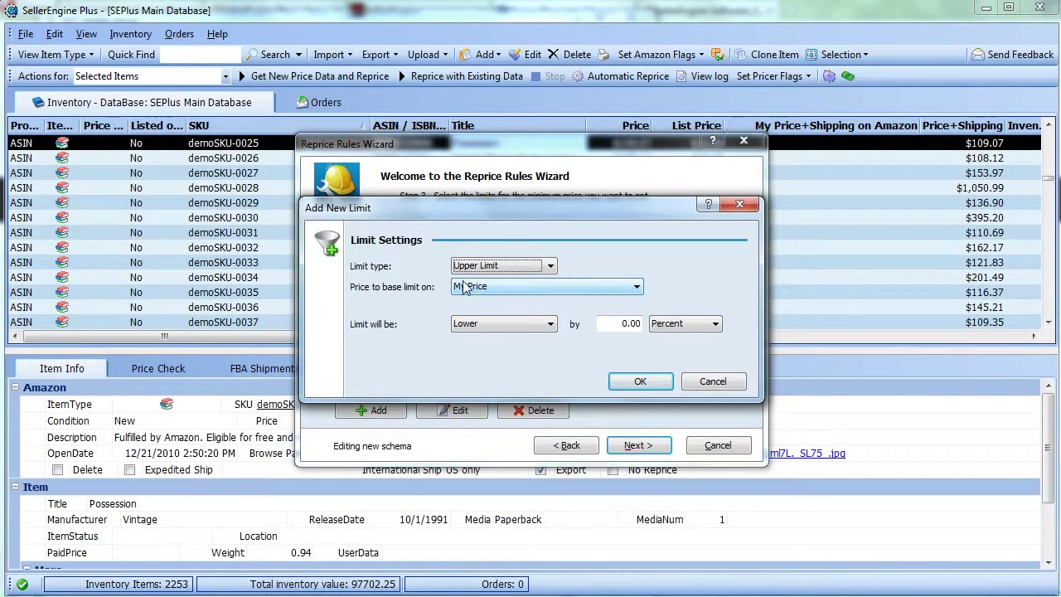
click(467, 287)
scroll(496, 298, down, 3)
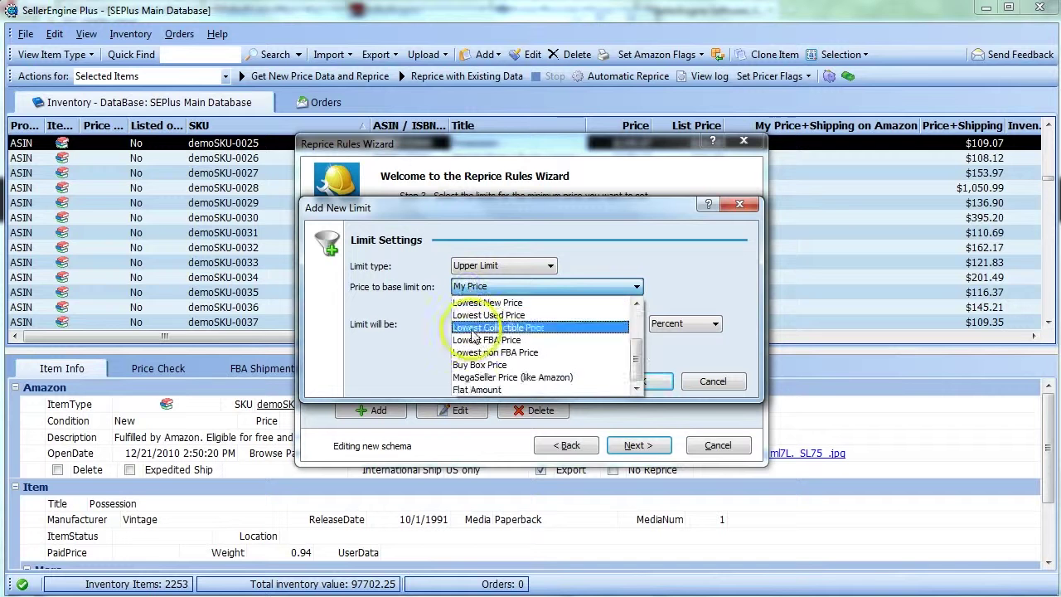
click(466, 390)
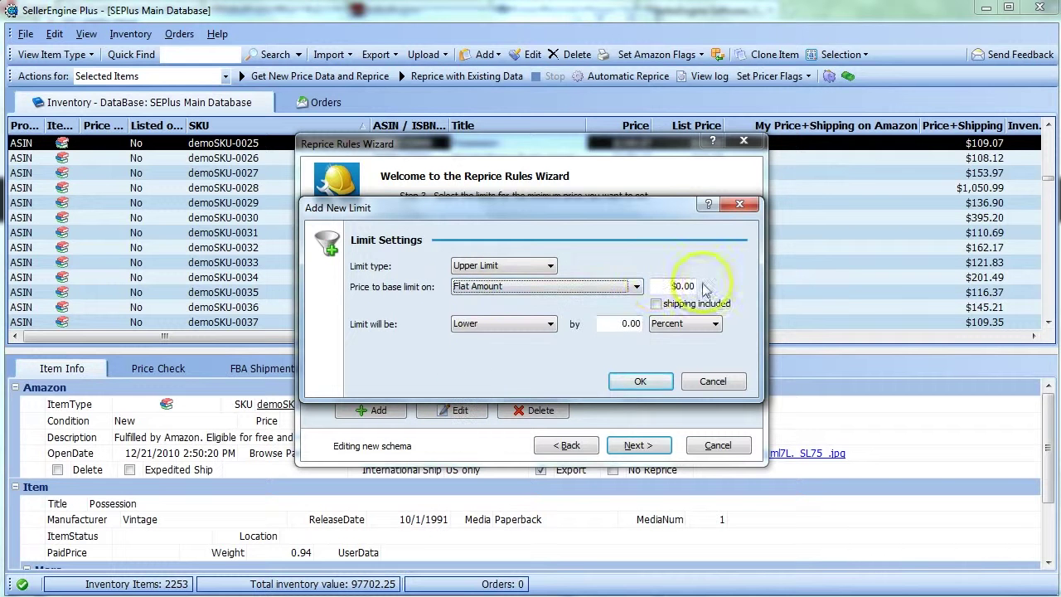
click(671, 287)
text(200)
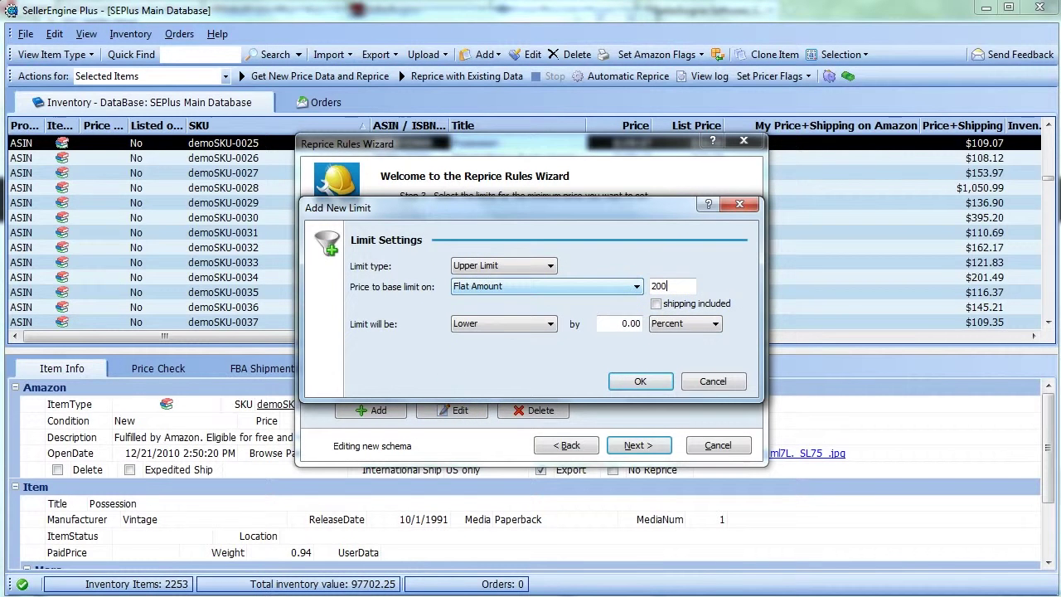
click(532, 324)
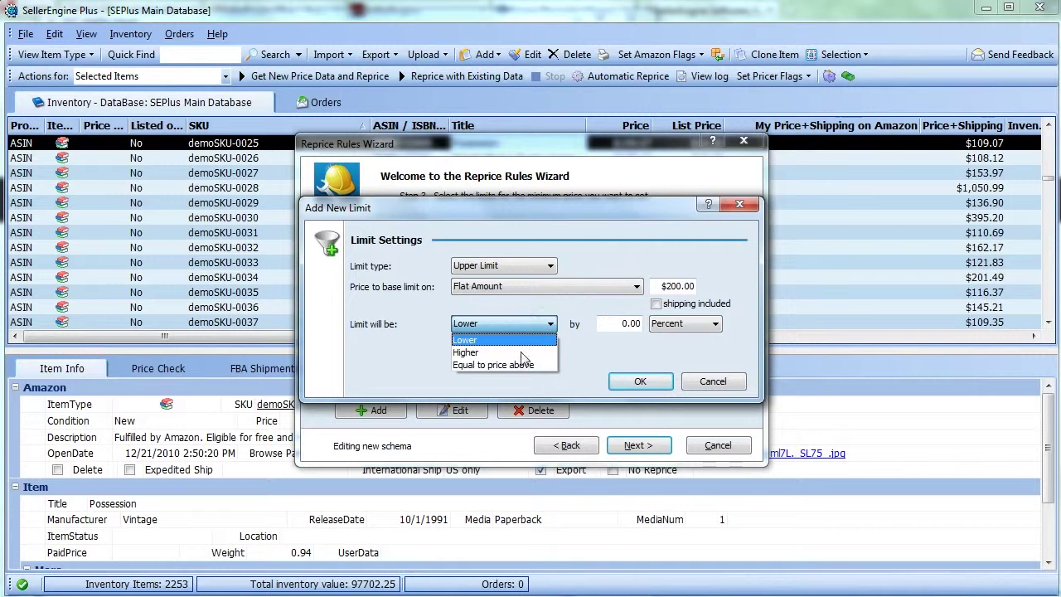
click(518, 363)
click(643, 380)
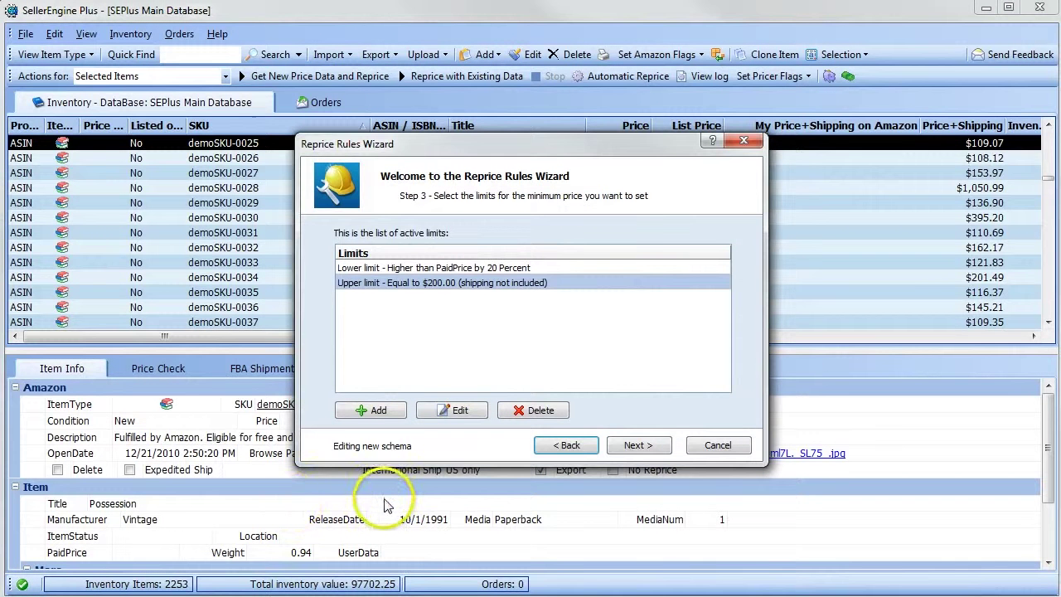
Set the new price to 0.01 Dollars lower than the lowest price, using price plus shipping.
click(637, 445)
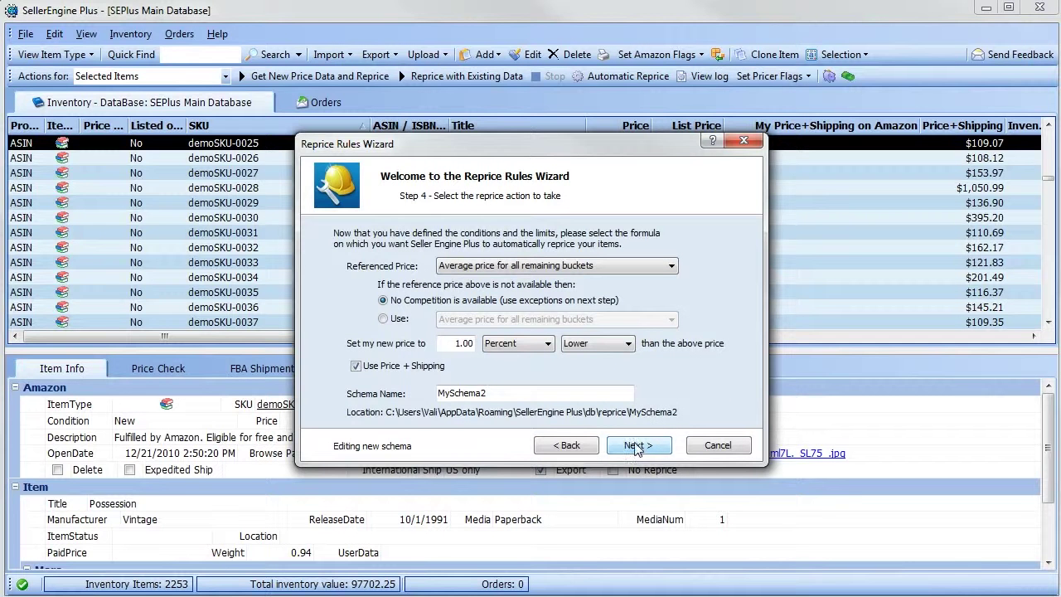
click(636, 446)
click(474, 265)
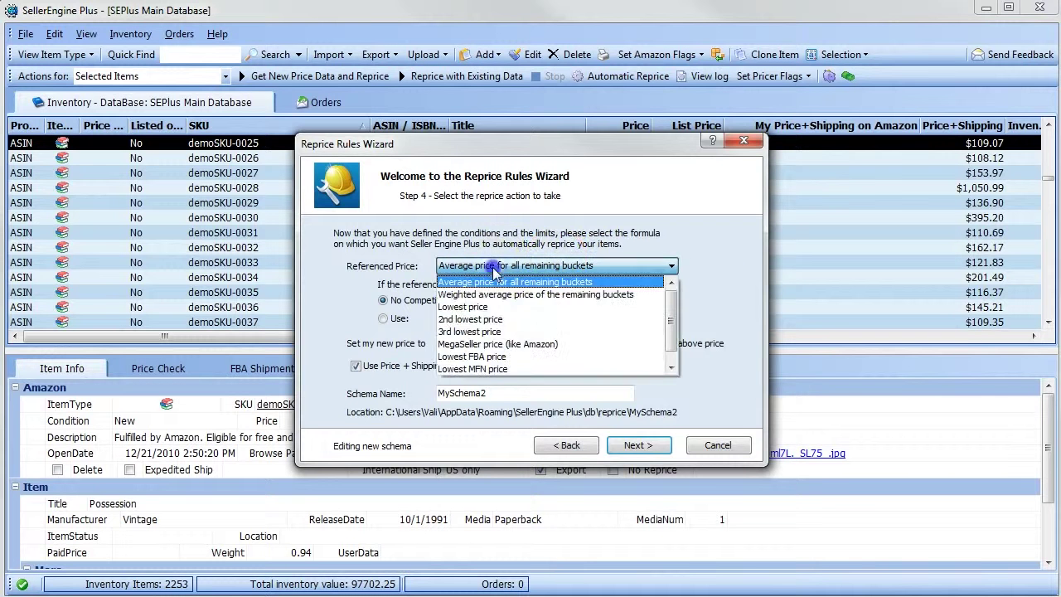
click(491, 307)
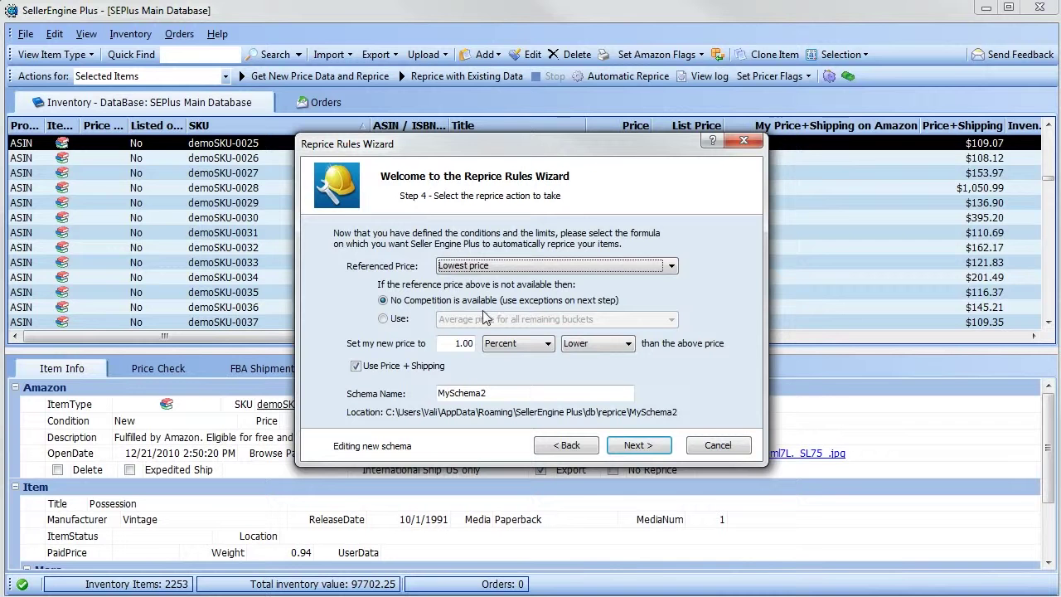
click(464, 343)
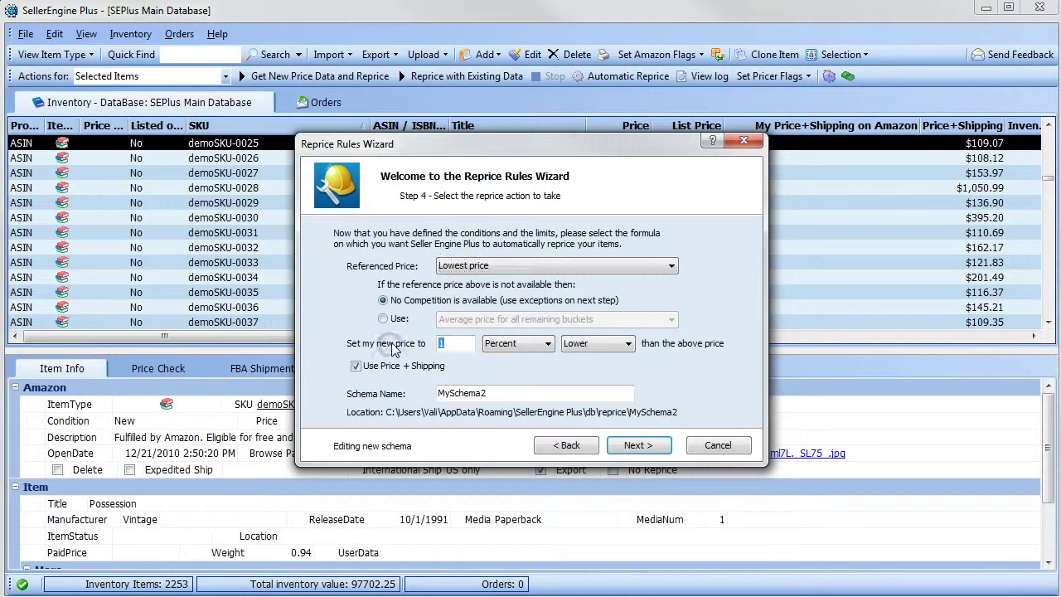
text(0.01)
click(519, 343)
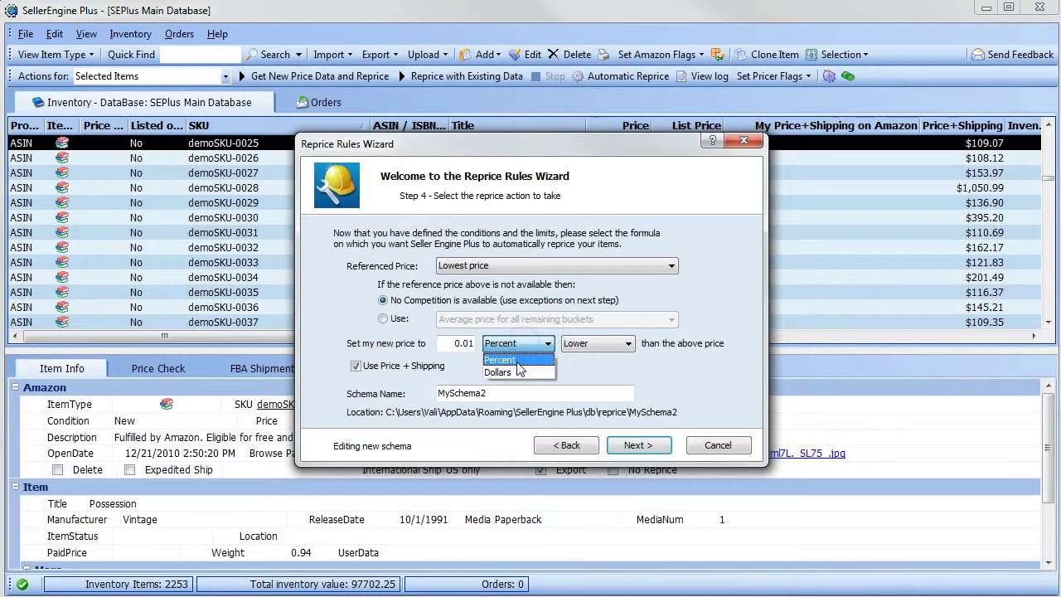
click(507, 372)
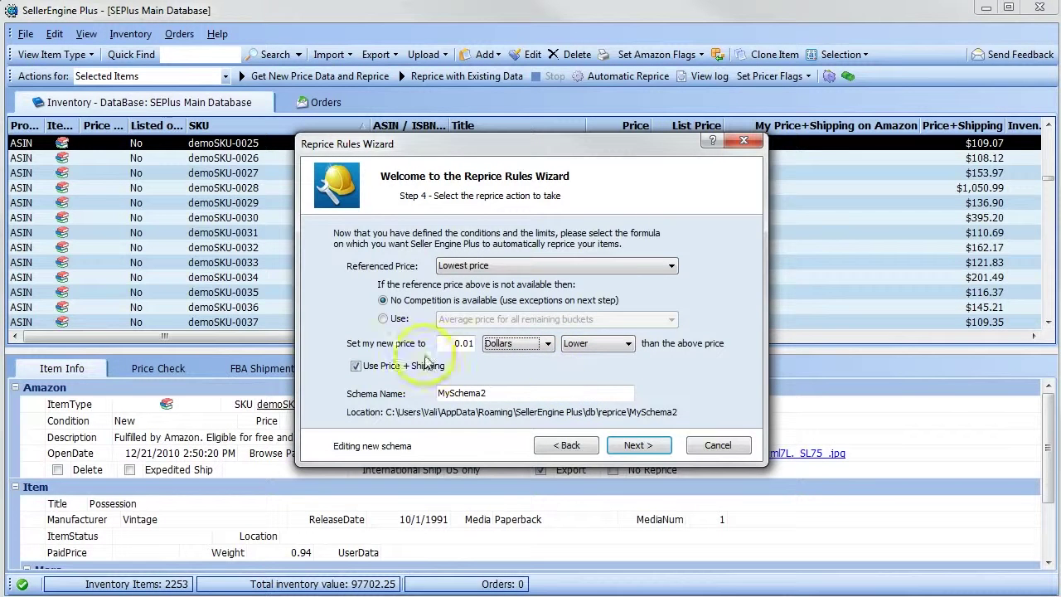
click(356, 365)
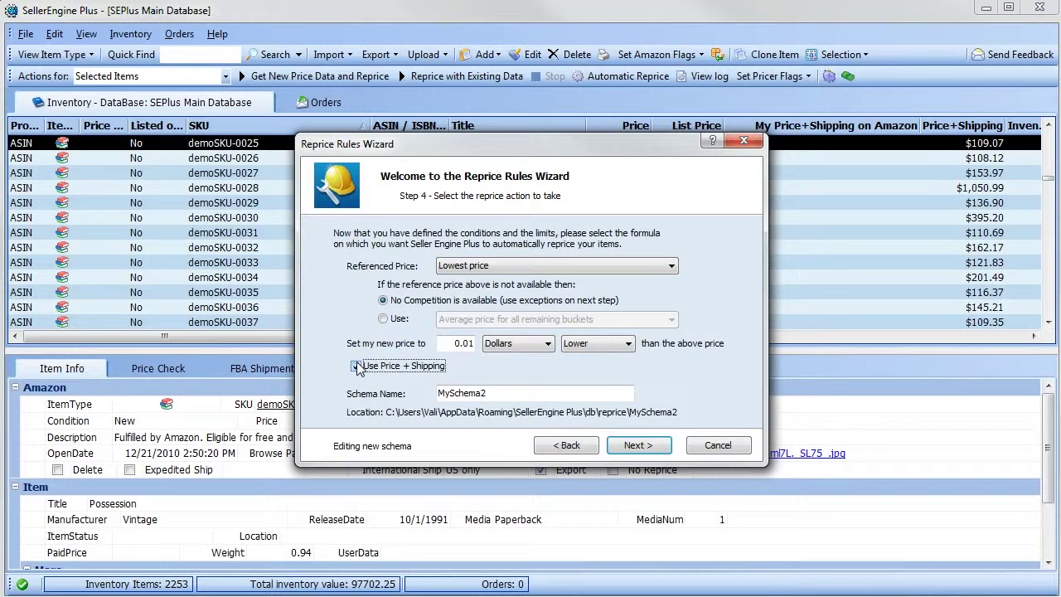
click(356, 367)
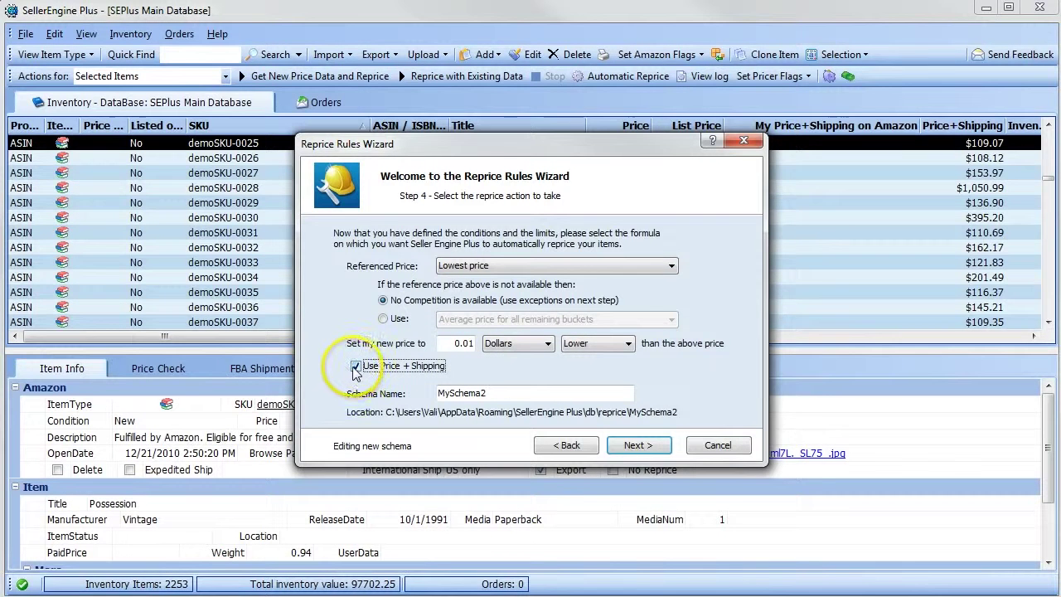
Keep No Competition as the fallback, name the schema 'Demo Schema', and continue to exceptions.
click(384, 319)
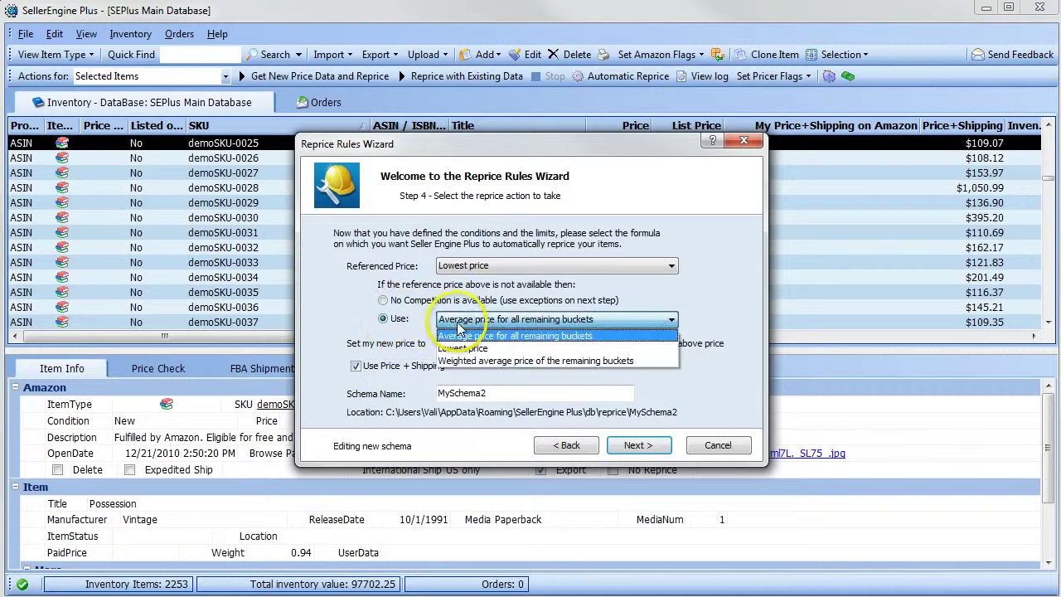
click(383, 300)
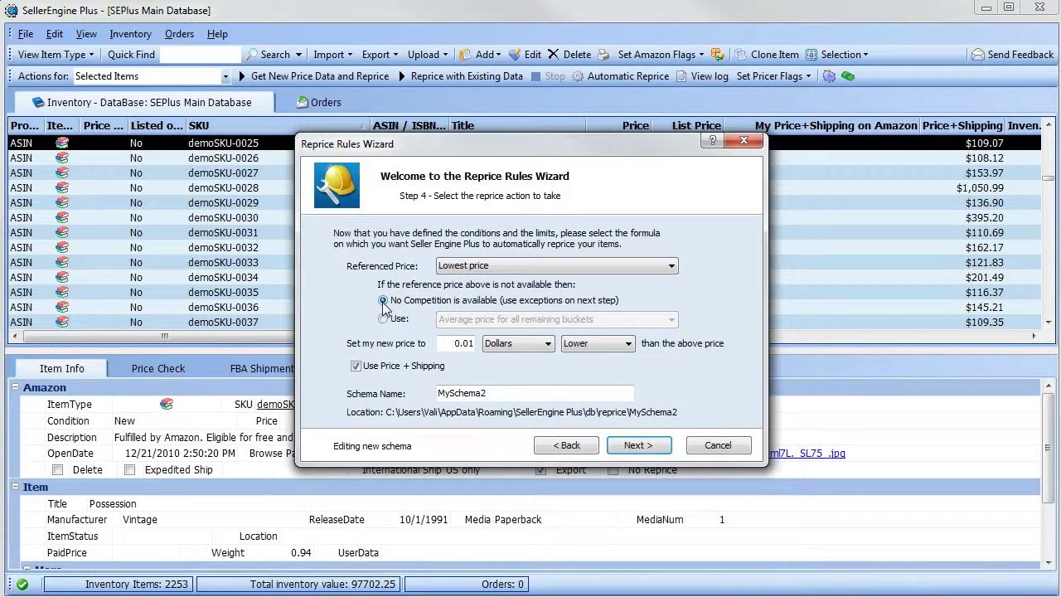
click(382, 300)
drag(454, 393, 349, 383)
text(D)
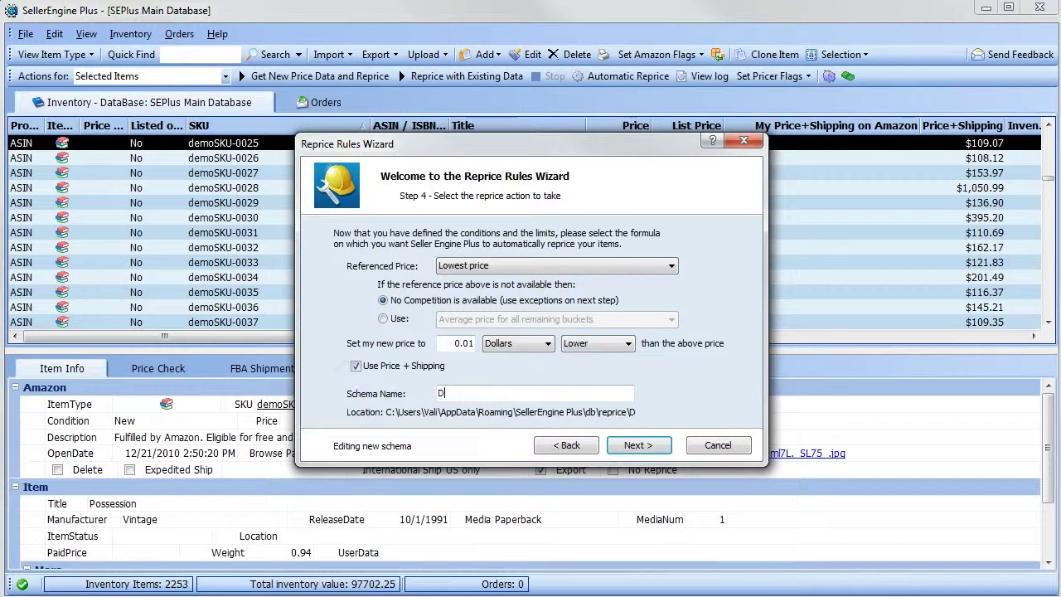
text(emo Schema)
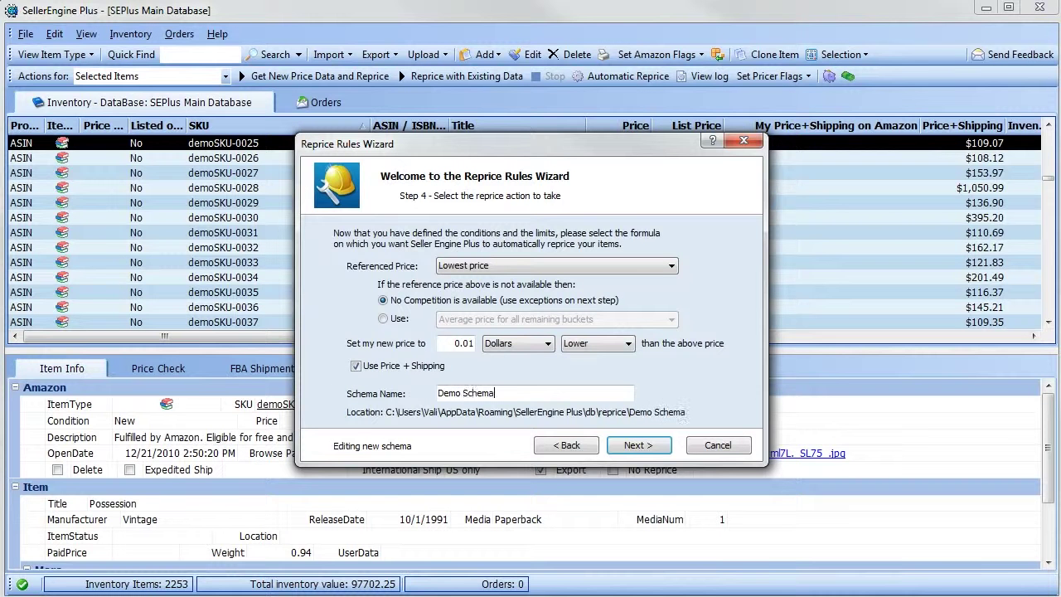
click(627, 445)
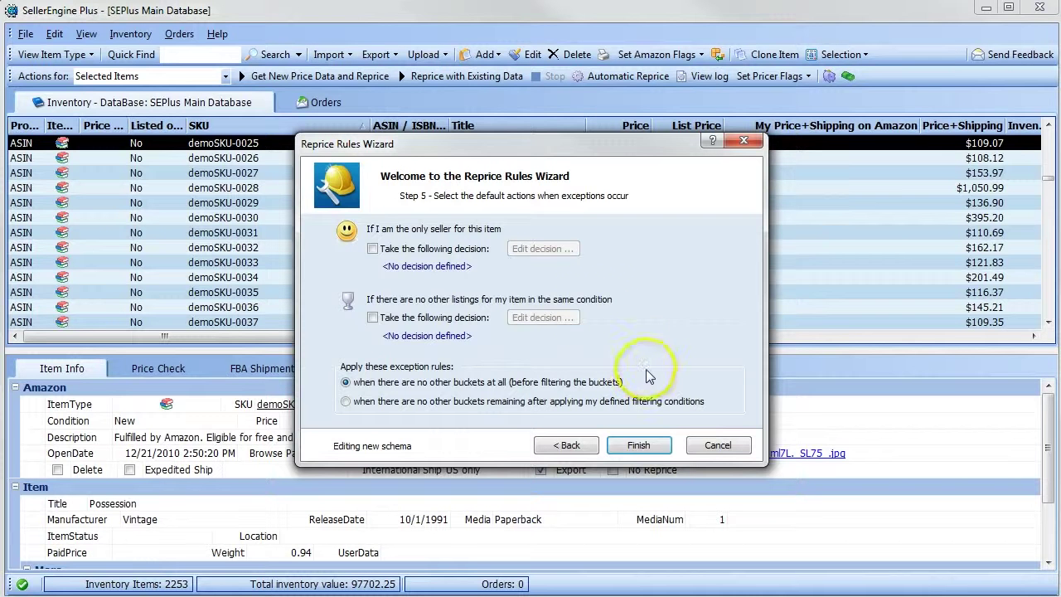
Enable the only-seller decision: price Higher than My Paid Price by 100 Percent.
click(372, 250)
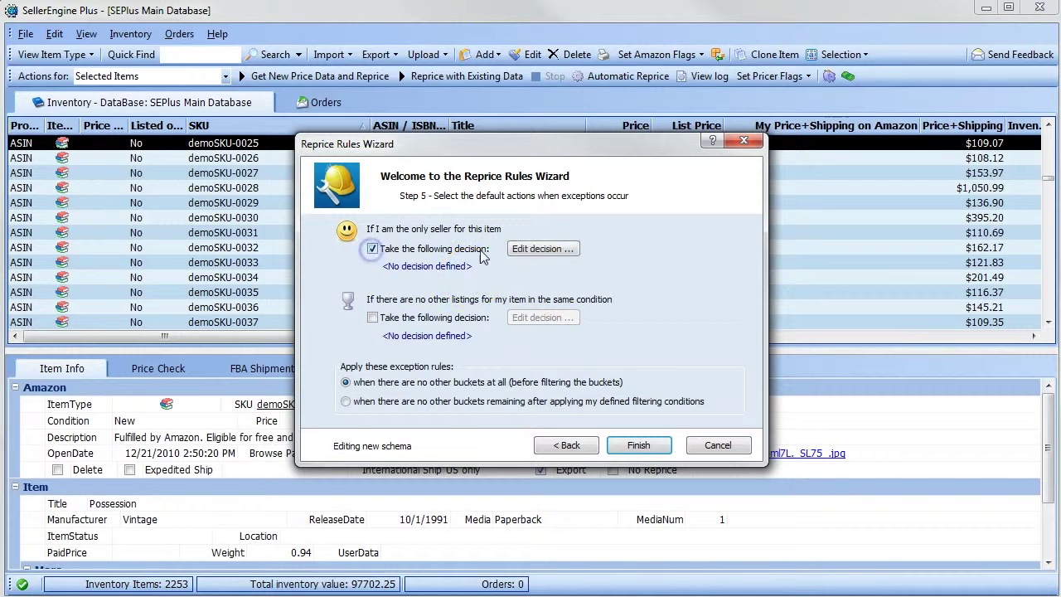
click(537, 251)
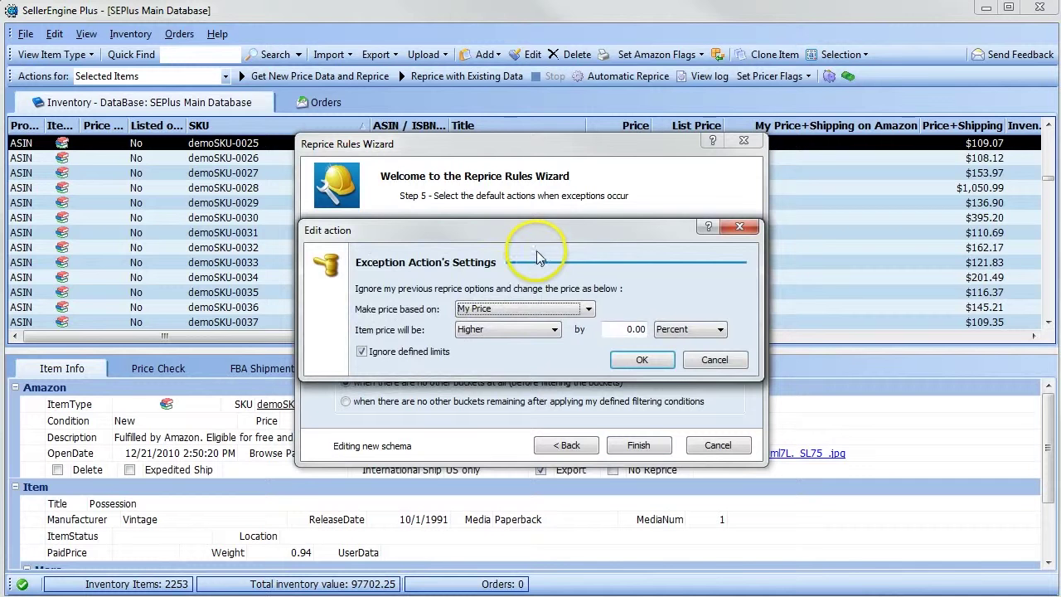
click(500, 310)
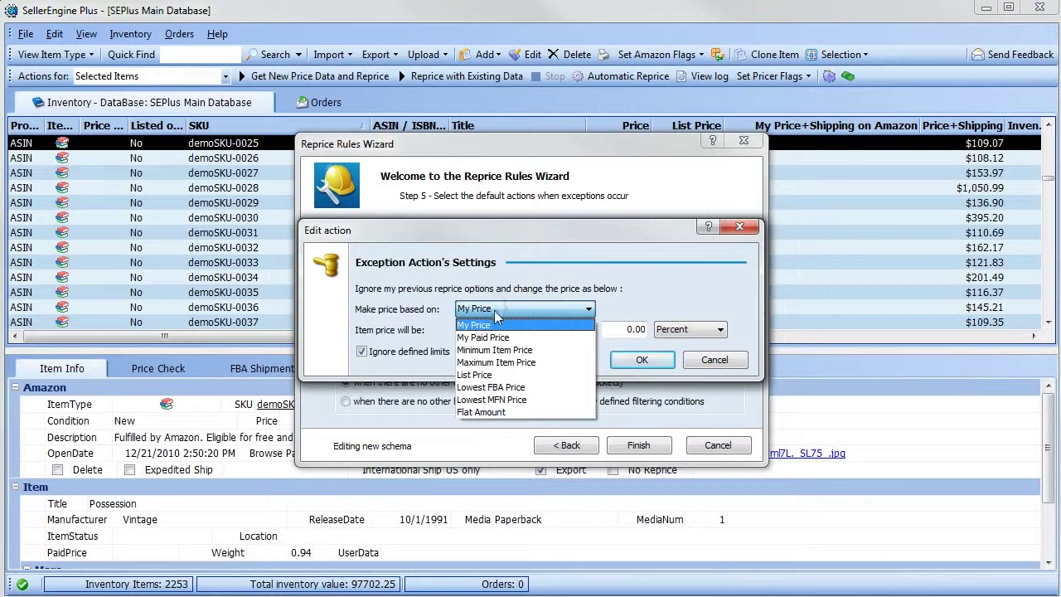
click(489, 337)
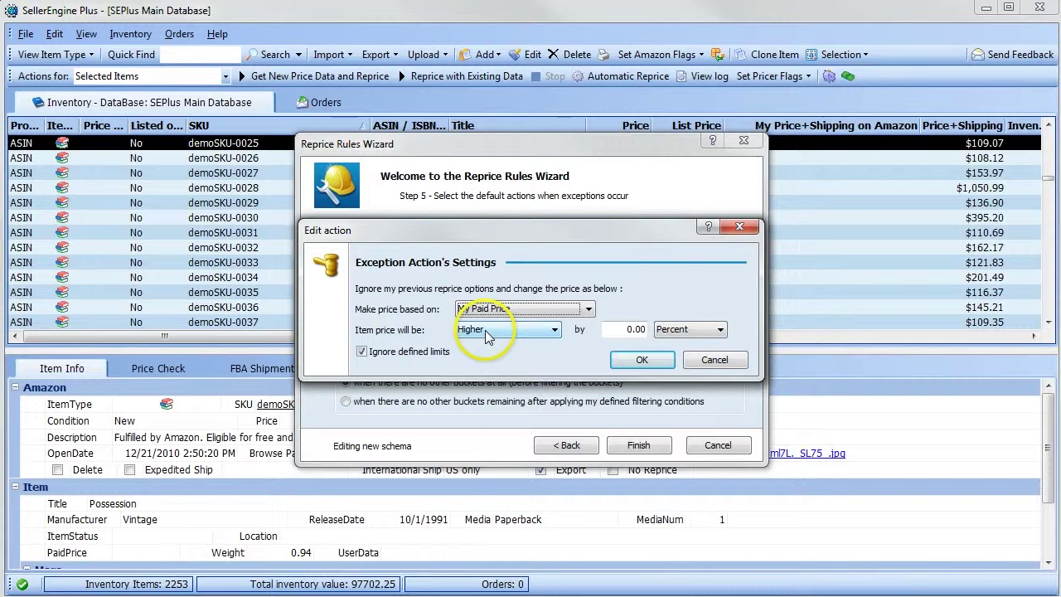
click(617, 329)
text(100)
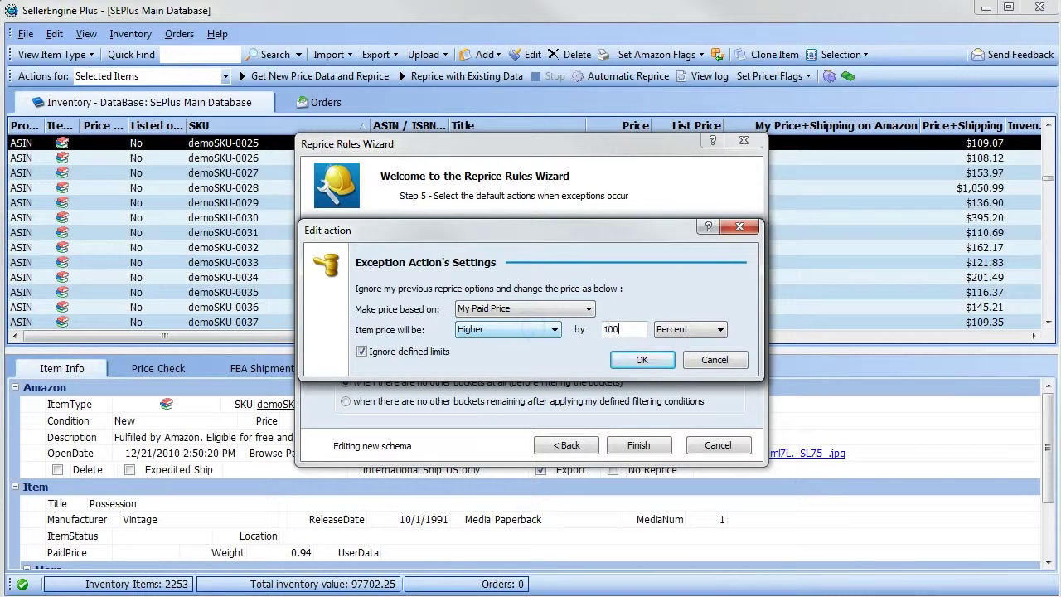
click(641, 360)
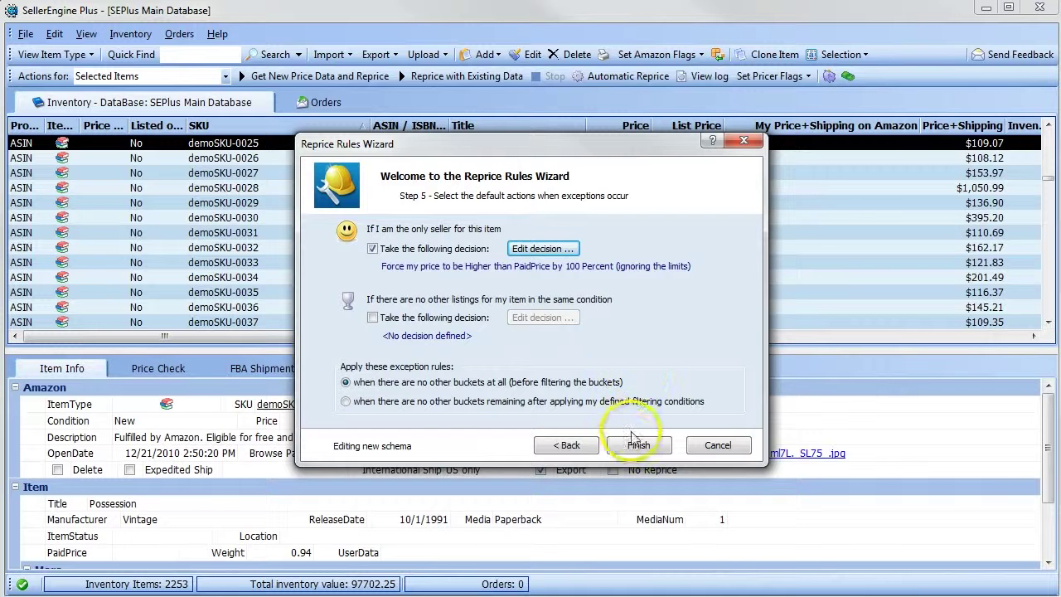
Finish without auto-assigning, then set Demo Schema.xml on items demoSKU-0025 through demoSKU-0037.
click(635, 444)
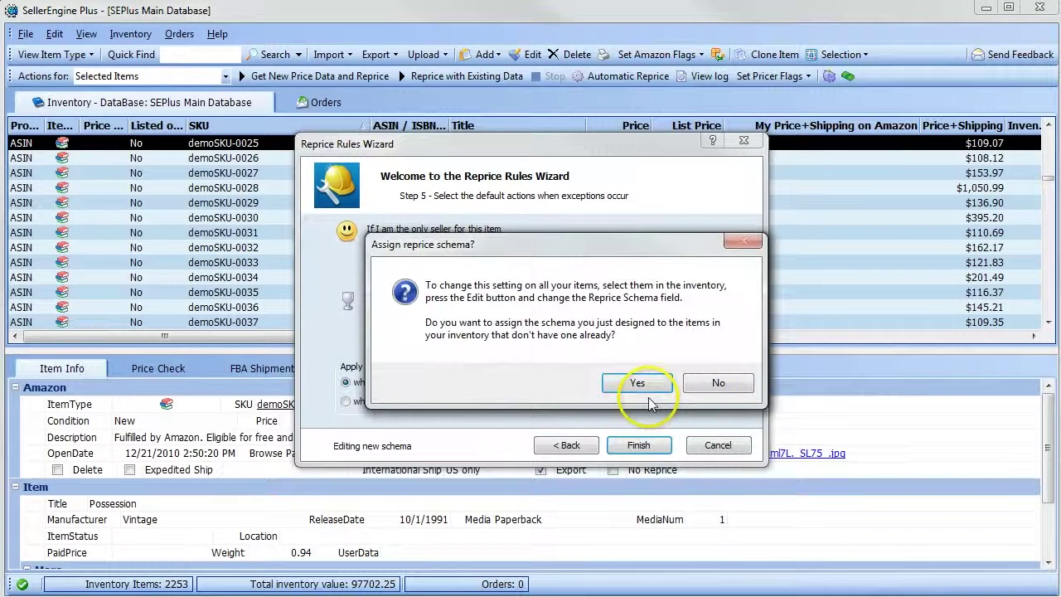
click(710, 379)
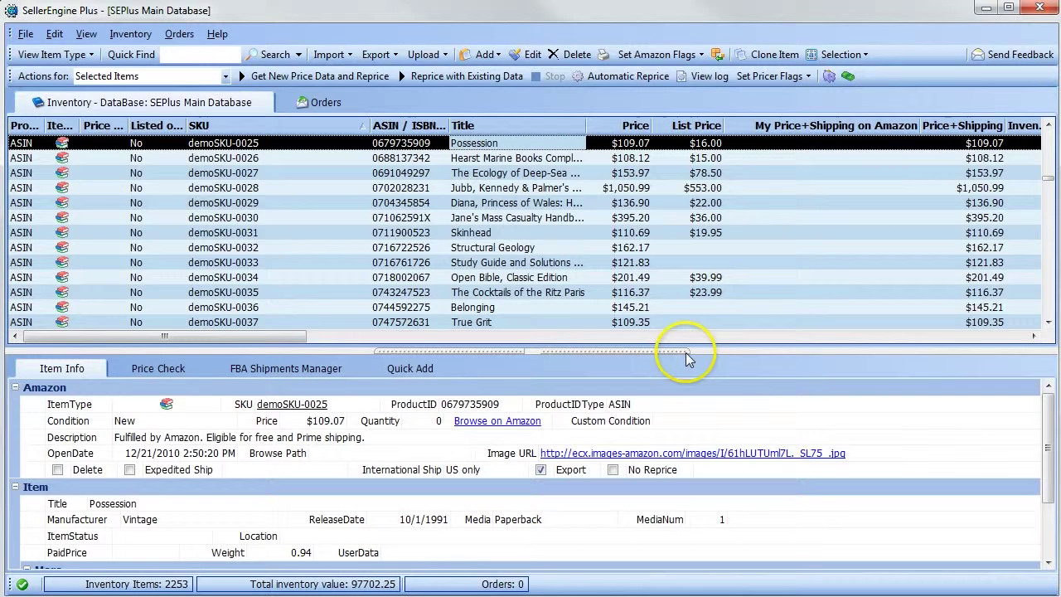
shift+click(313, 320)
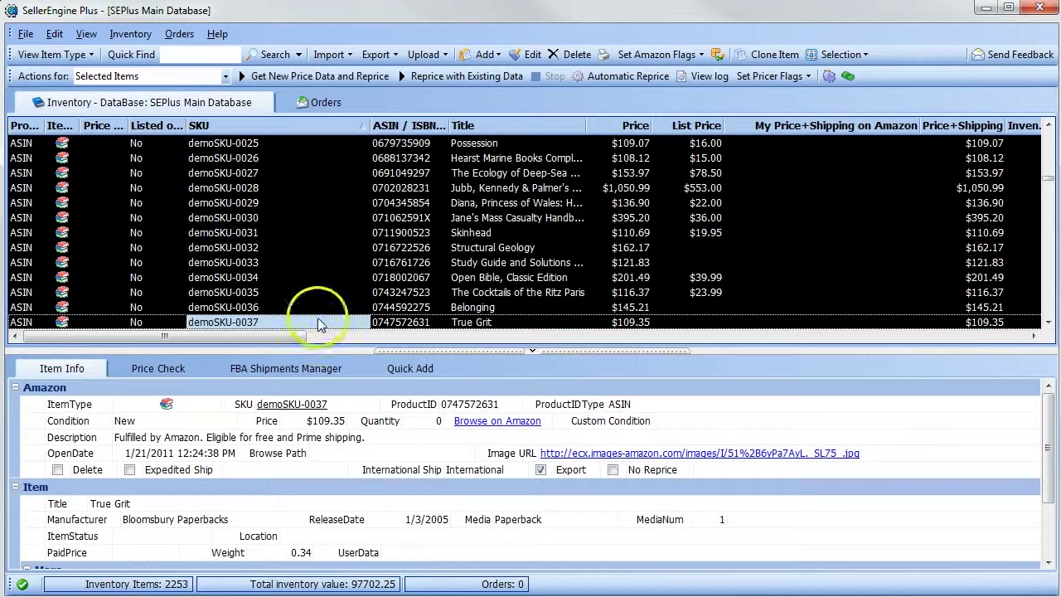
click(524, 53)
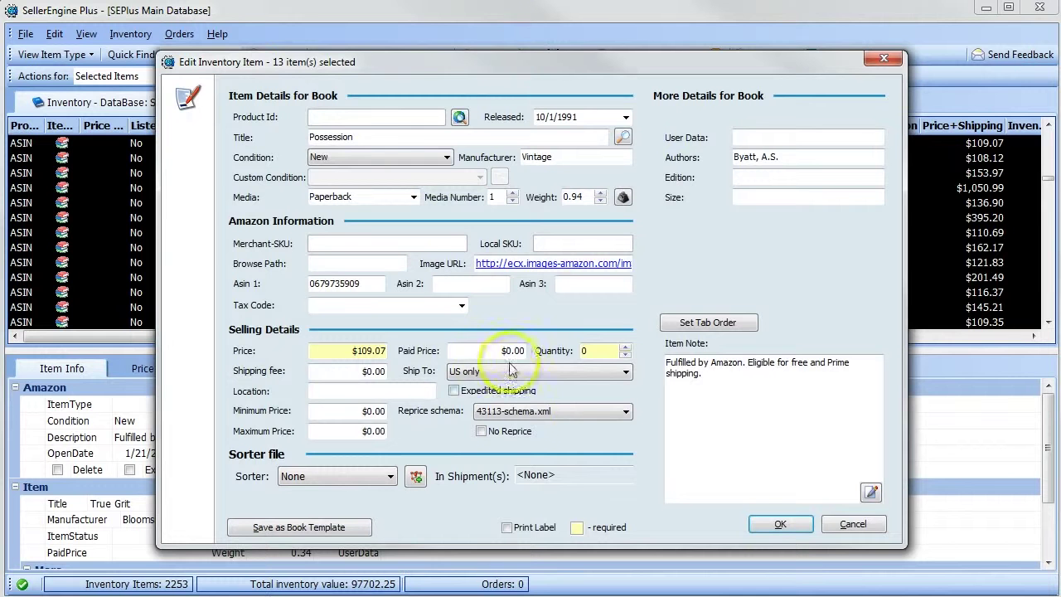
click(520, 412)
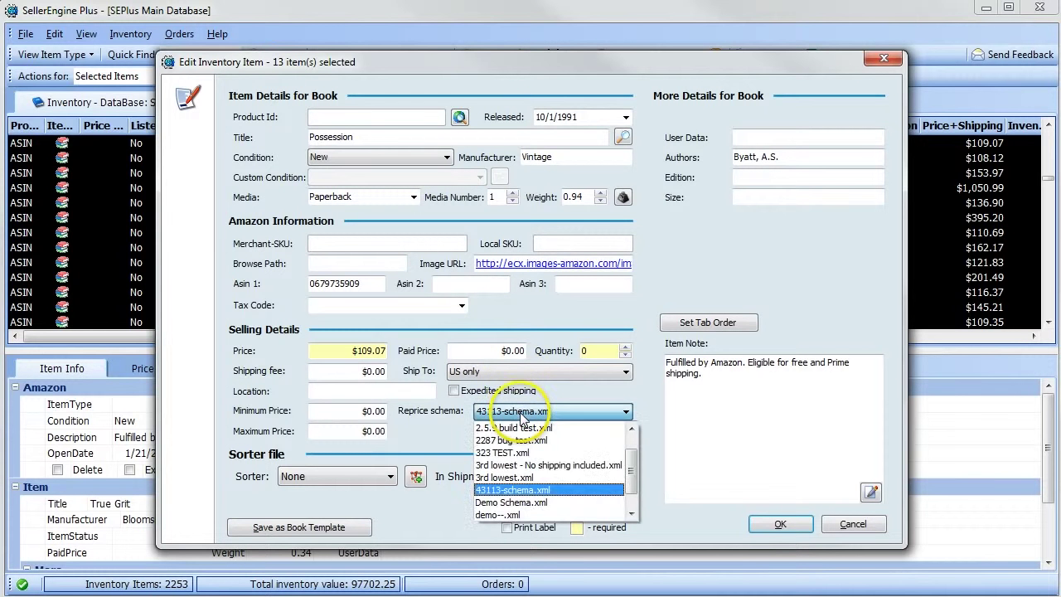
scroll(520, 431, down, 2)
scroll(520, 430, up, 2)
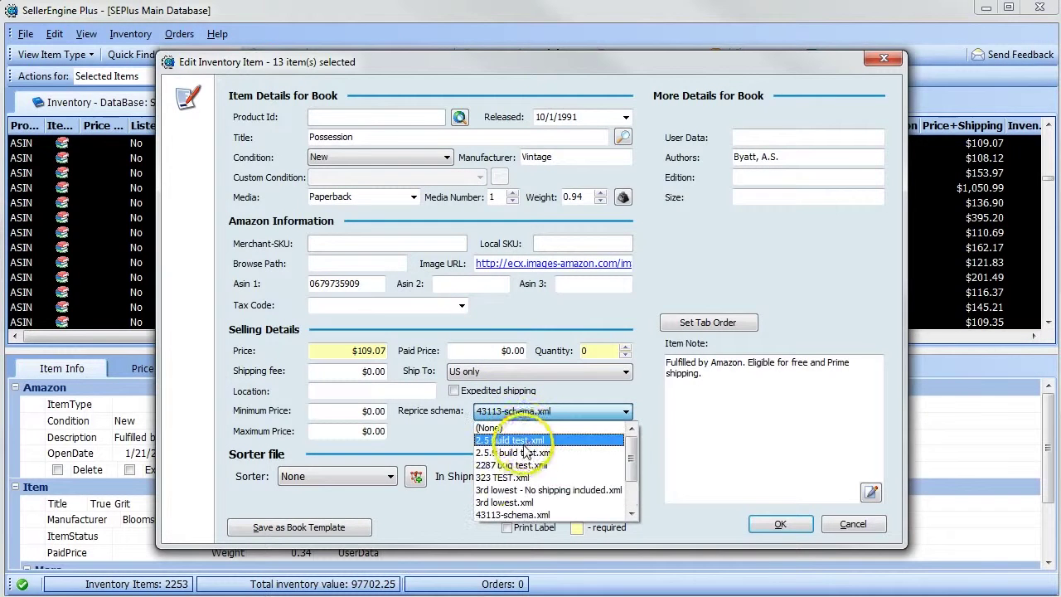
scroll(530, 444, down, 2)
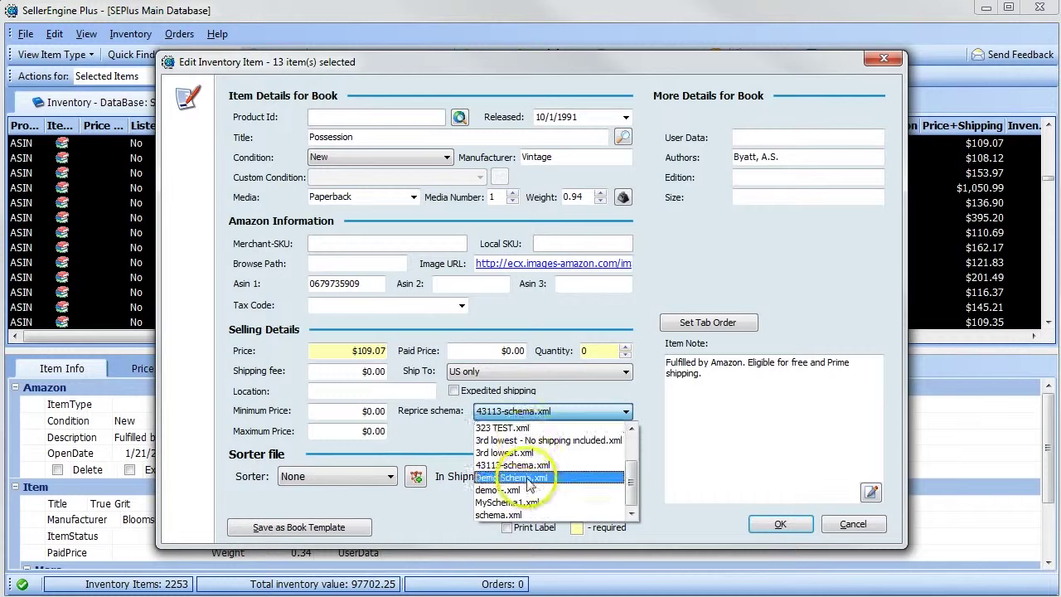
click(534, 477)
click(777, 525)
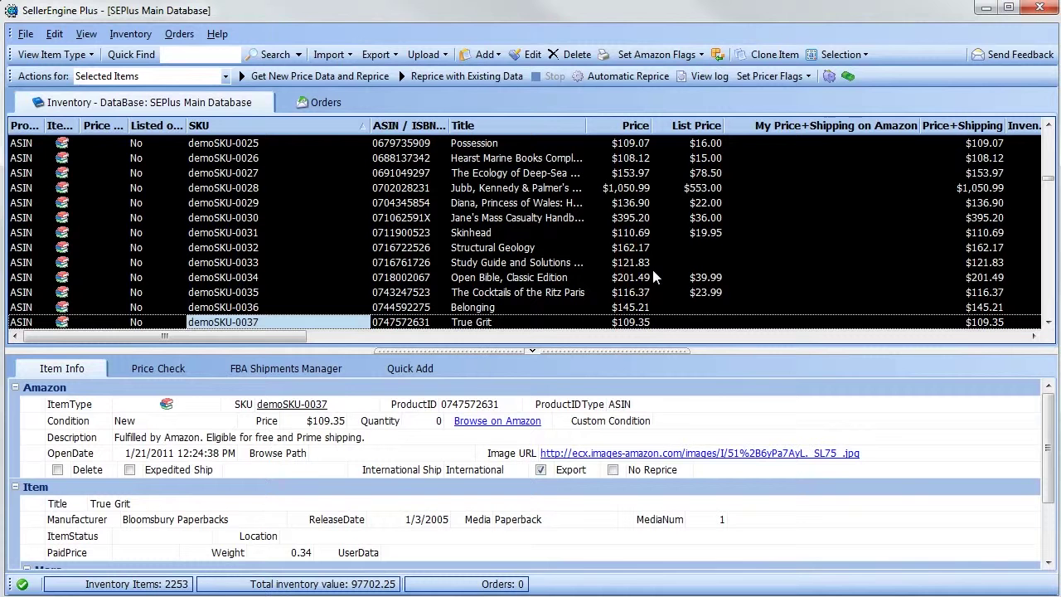
Run 'Get New Price Data and Reprice' on the 13 selected items and continue.
click(643, 272)
click(292, 78)
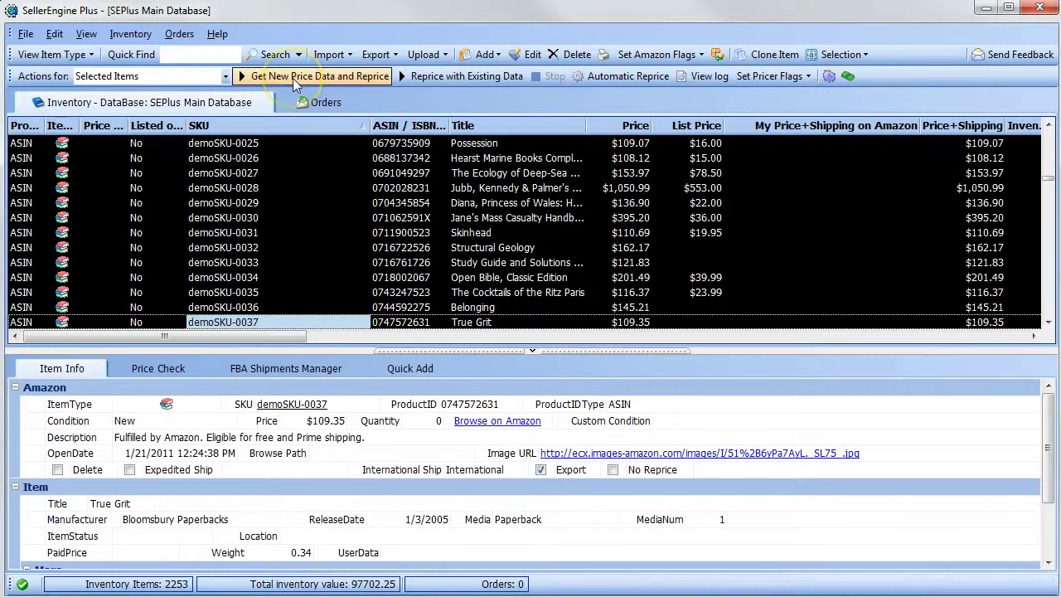
click(646, 382)
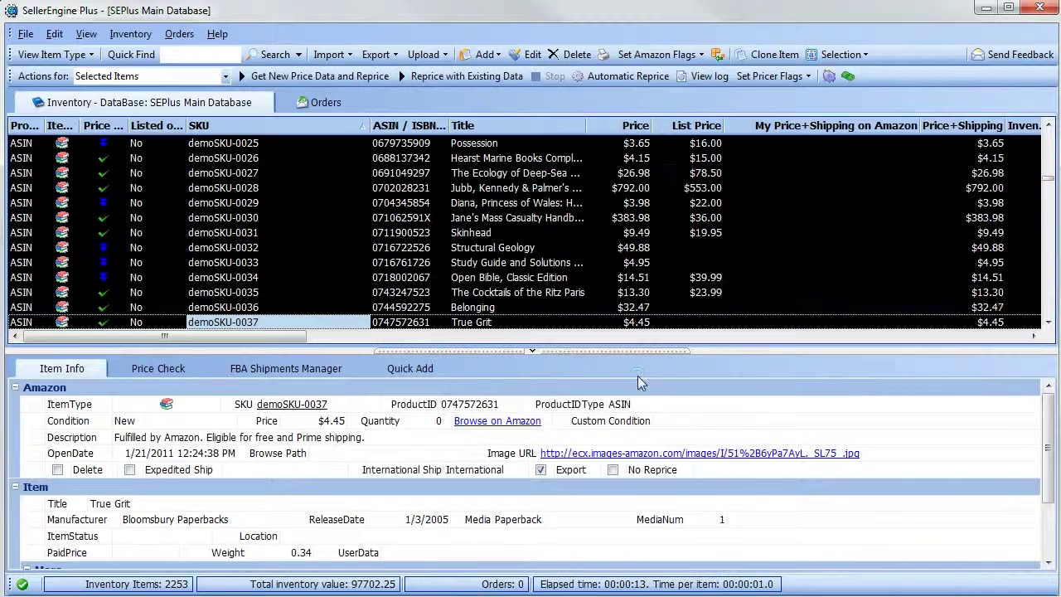
click(656, 407)
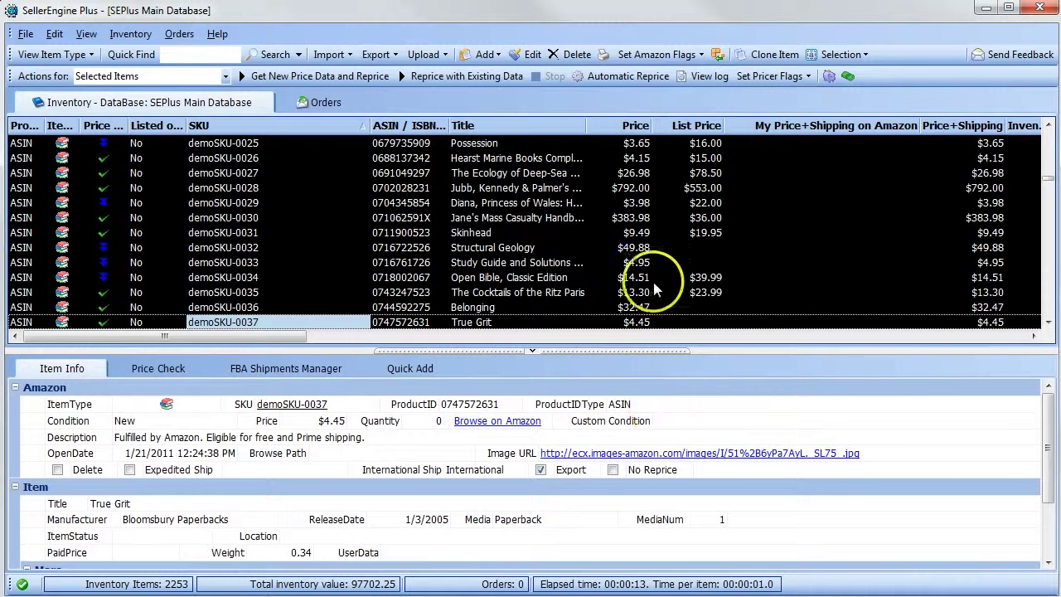
Make the Last Price column visible through the grid's Customize Grid Columns option.
right_click(668, 136)
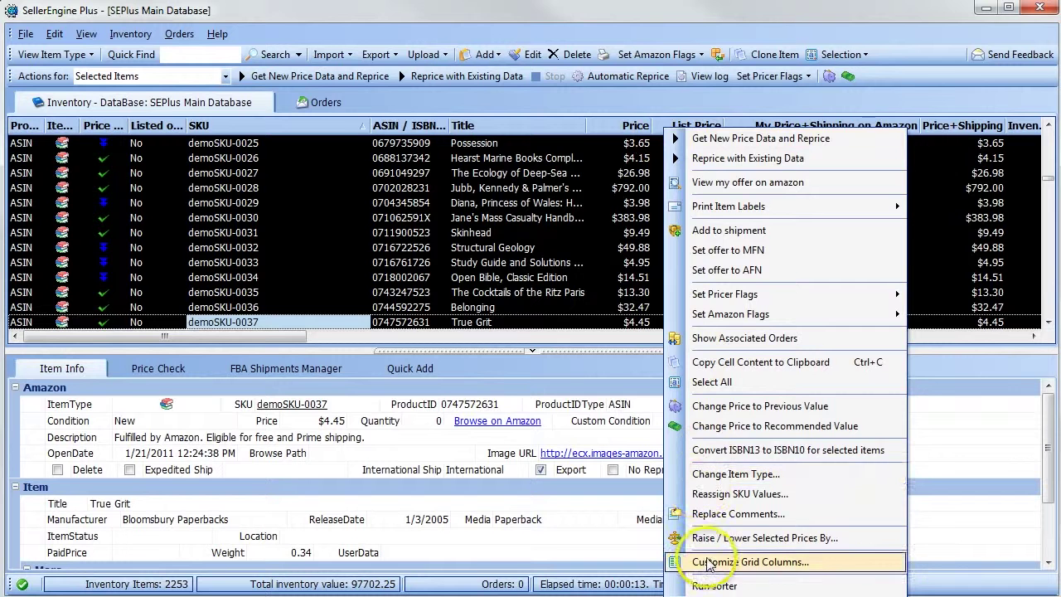
click(709, 561)
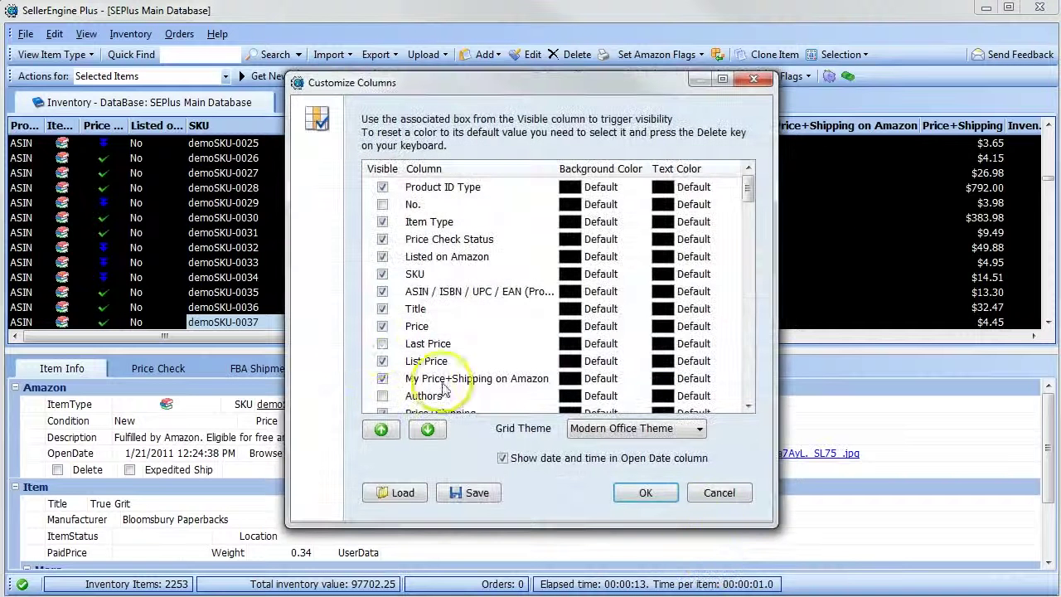
click(382, 343)
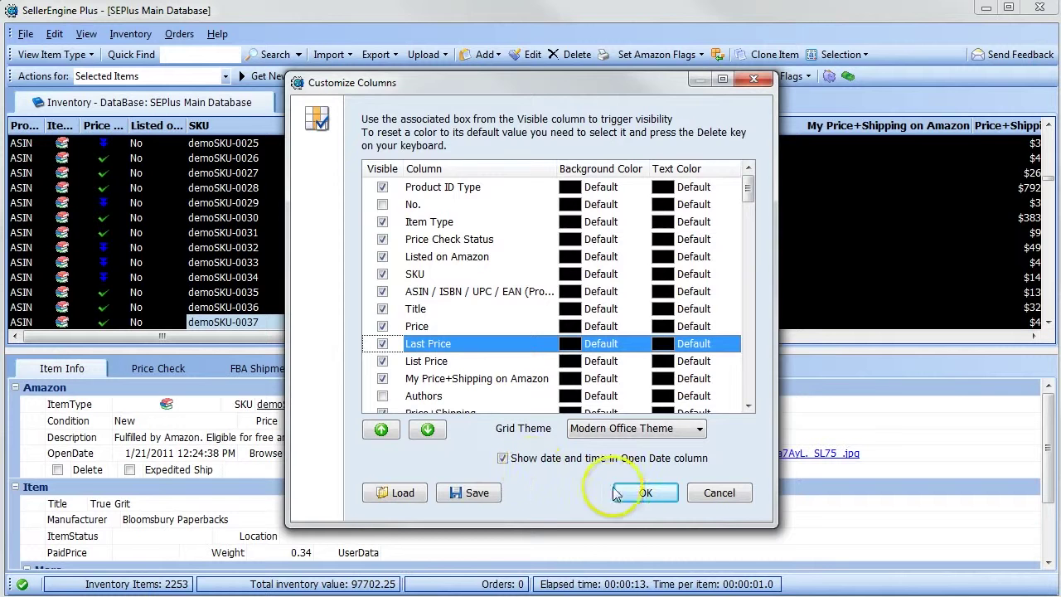
click(644, 492)
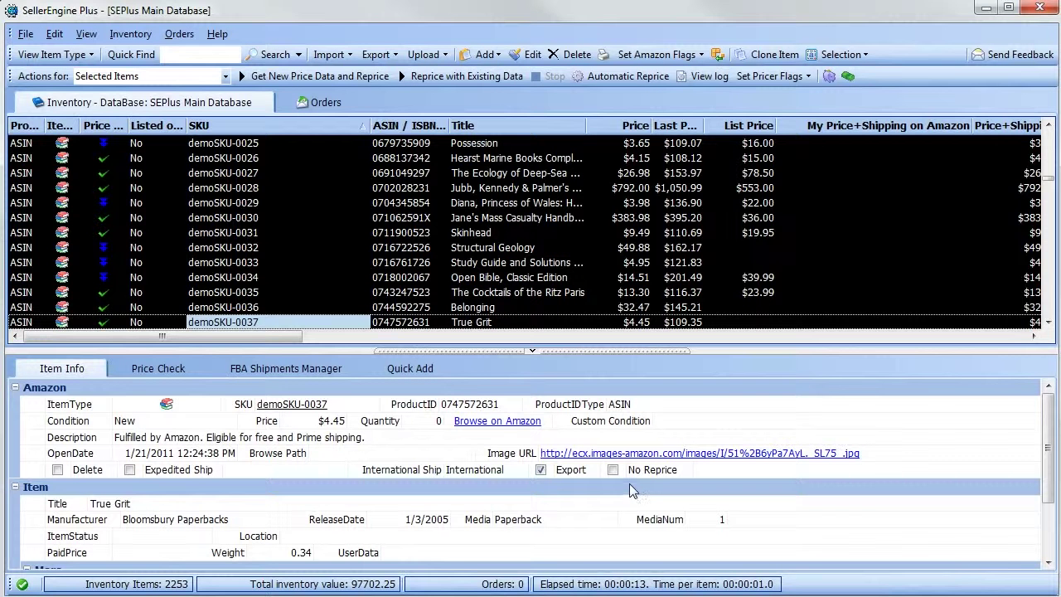
Open the Price Check and reprice log for Skinhead (demoSKU-0031), showing 110.69 repriced to 9.49.
click(278, 235)
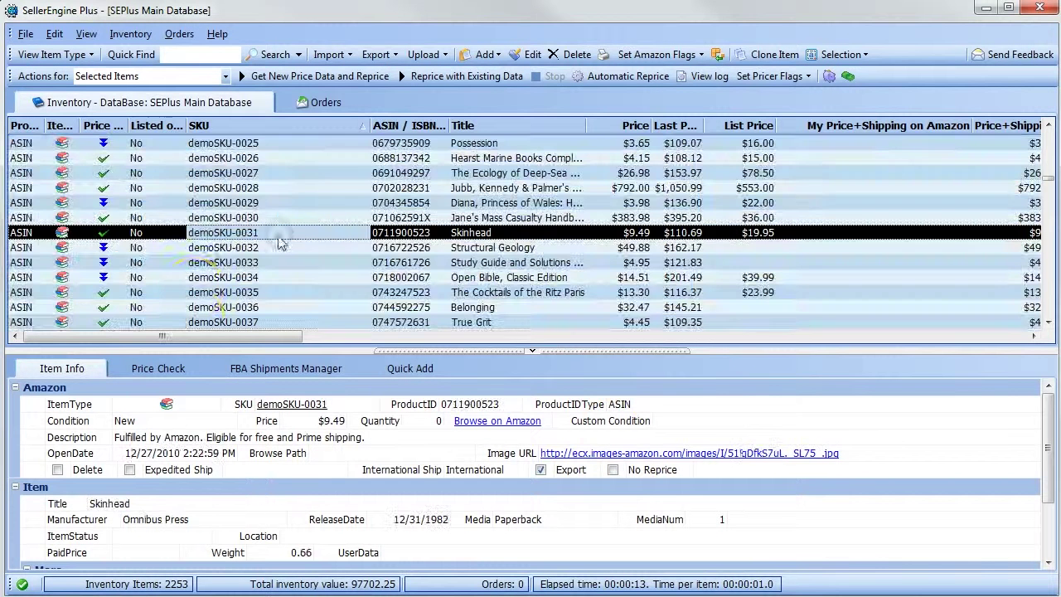
click(152, 372)
click(926, 394)
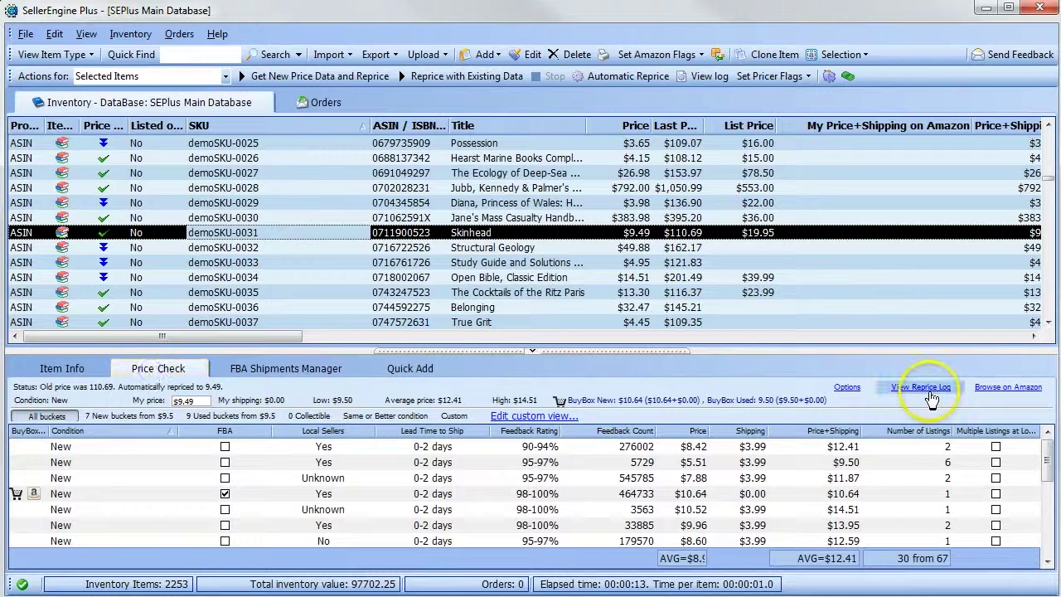